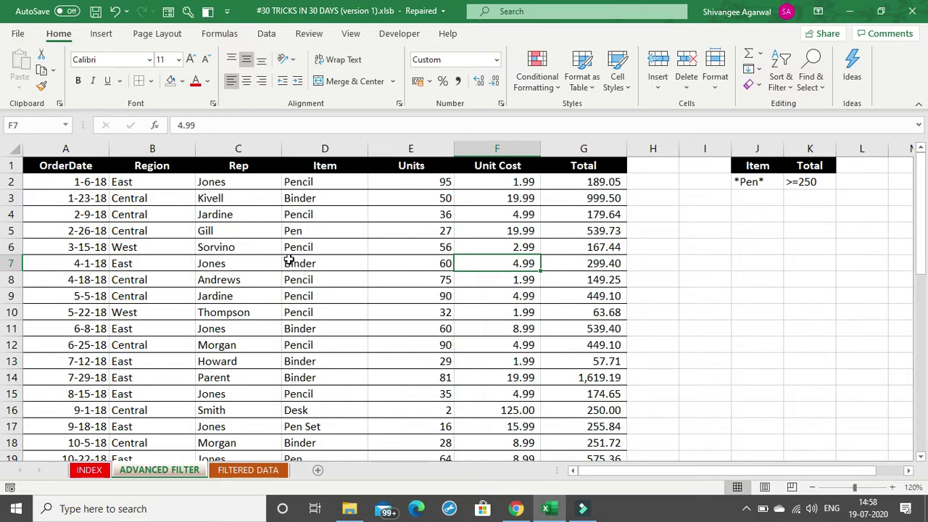
Review the Item column values Pencil, Pen and Pen Set
{"action": "left_click", "coordinate": [336, 147]}
{"action": "left_click", "coordinate": [327, 182]}
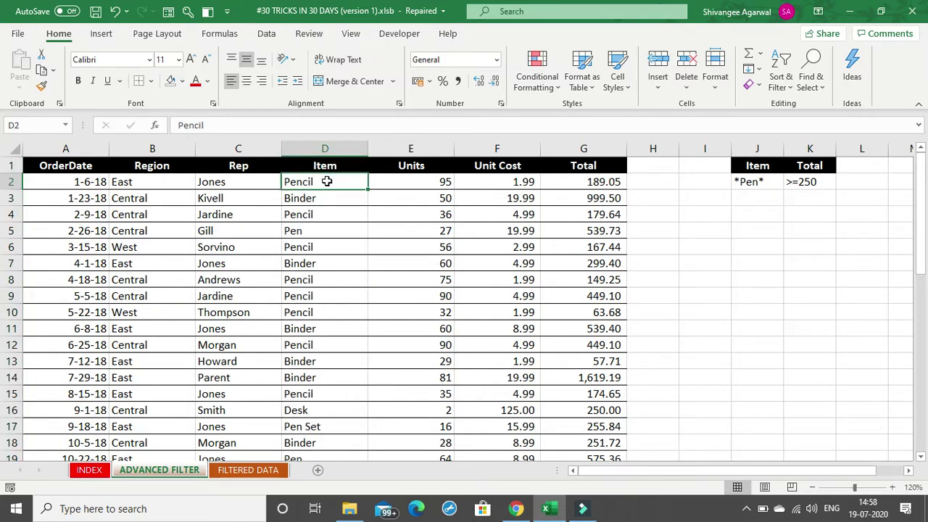
{"action": "left_click", "coordinate": [306, 237]}
{"action": "left_click", "coordinate": [298, 429]}
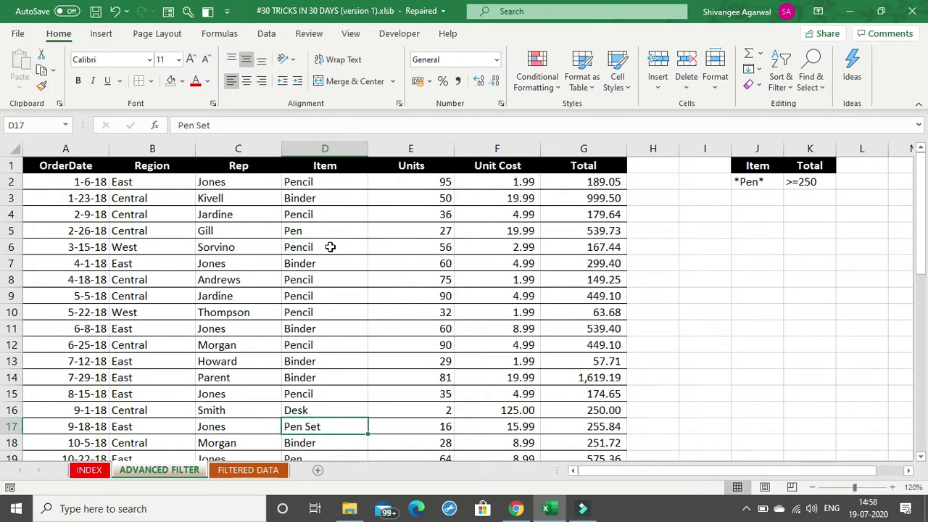
Re-enter 'Pen Set' in D17 and add AutoFilter arrows to the table headers
{"action": "key", "text": "BackSpace"}
{"action": "type", "text": "Pen Set"}
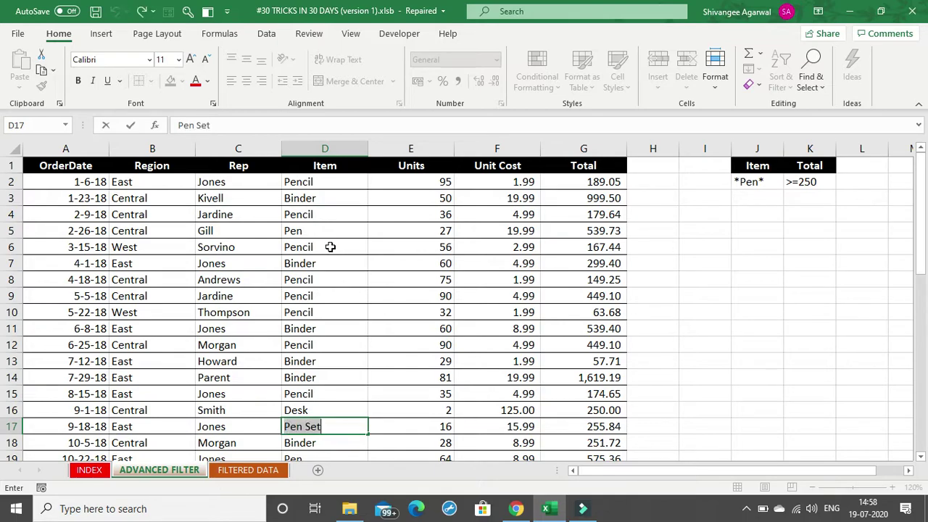
{"action": "left_click", "coordinate": [330, 247]}
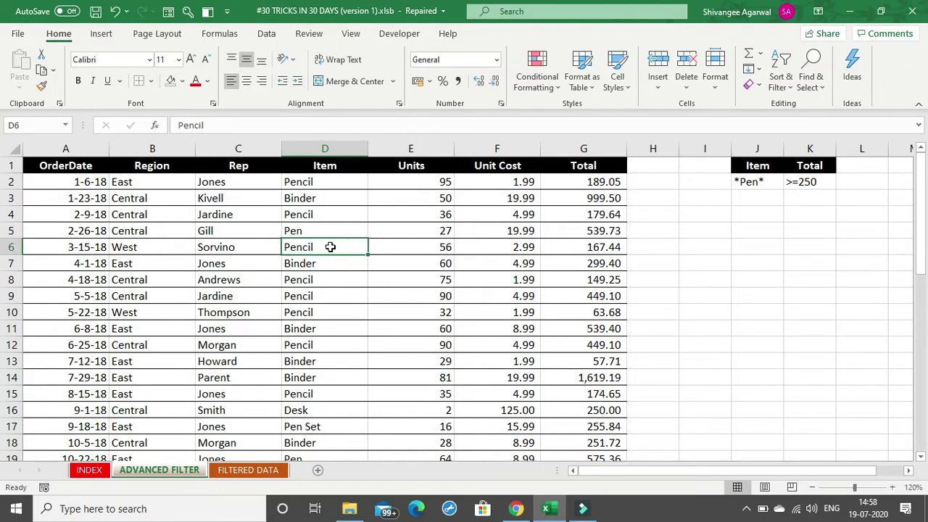
{"action": "key", "text": "ctrl+shift+l"}
{"action": "left_click", "coordinate": [361, 167]}
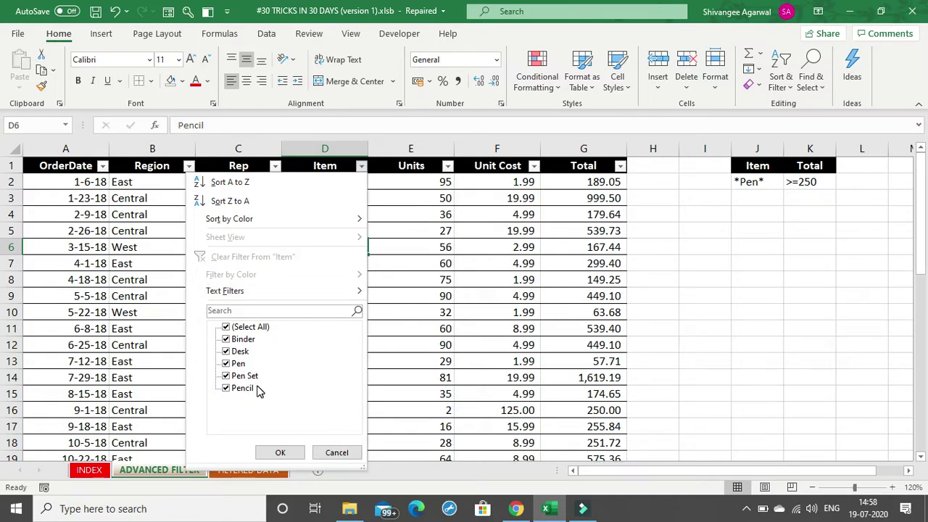
{"action": "left_click", "coordinate": [337, 452]}
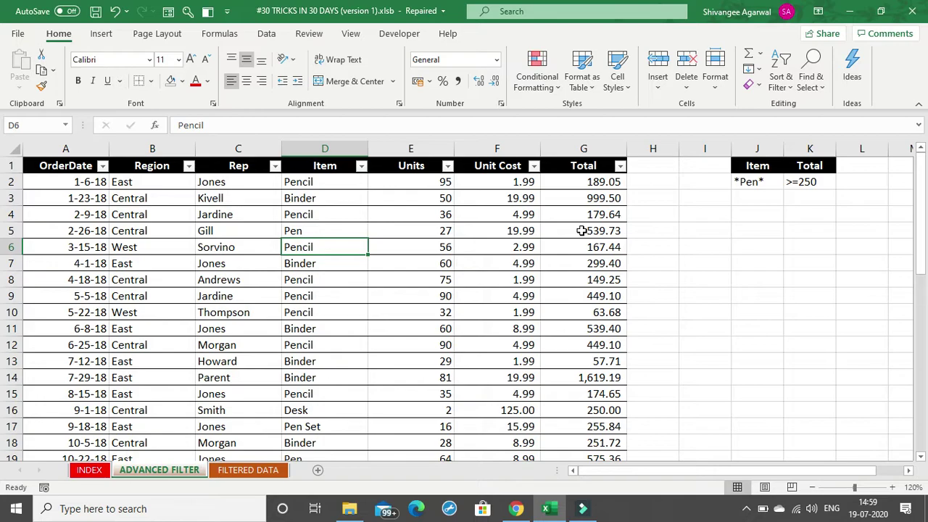
{"action": "key", "text": "ctrl+shift+l"}
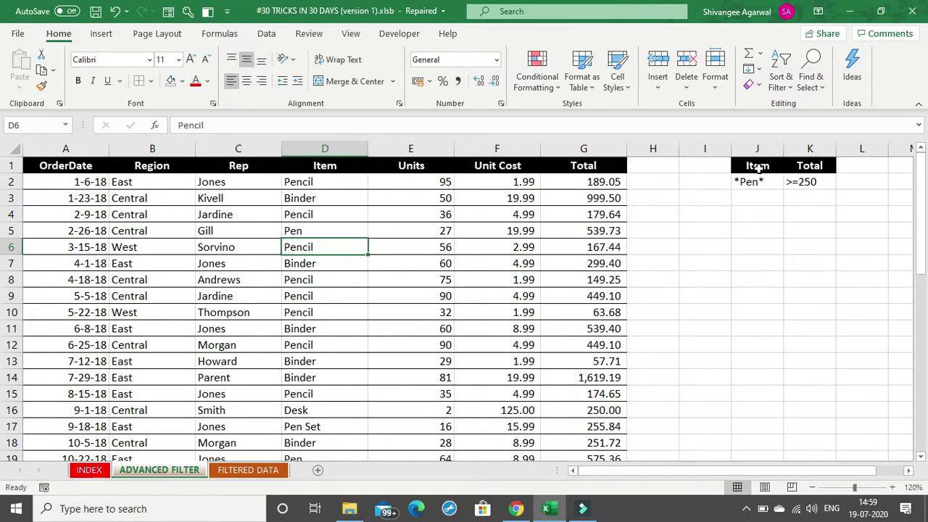
Check the Item and Total criteria headings in J1:K1 against the table's Item and Total headings
{"action": "left_click_drag", "start_coordinate": [758, 165], "coordinate": [803, 182]}
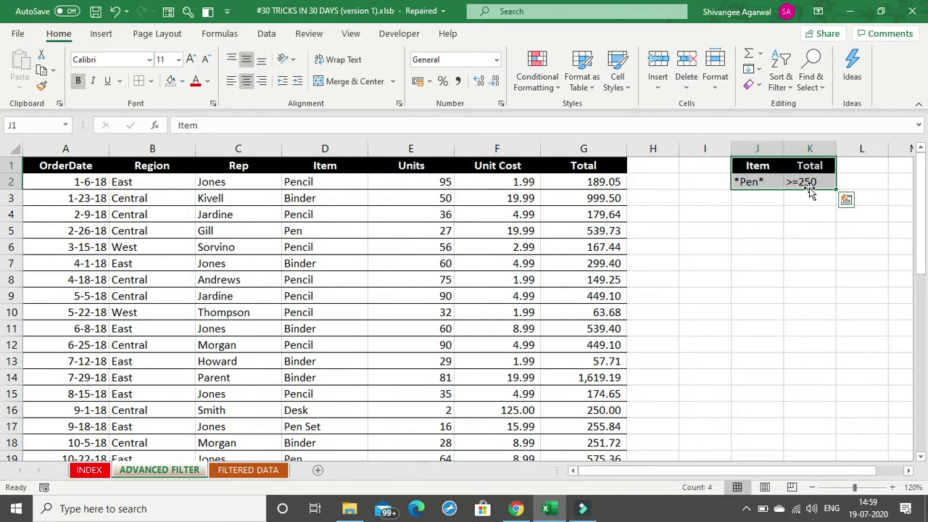
{"action": "left_click", "coordinate": [810, 198]}
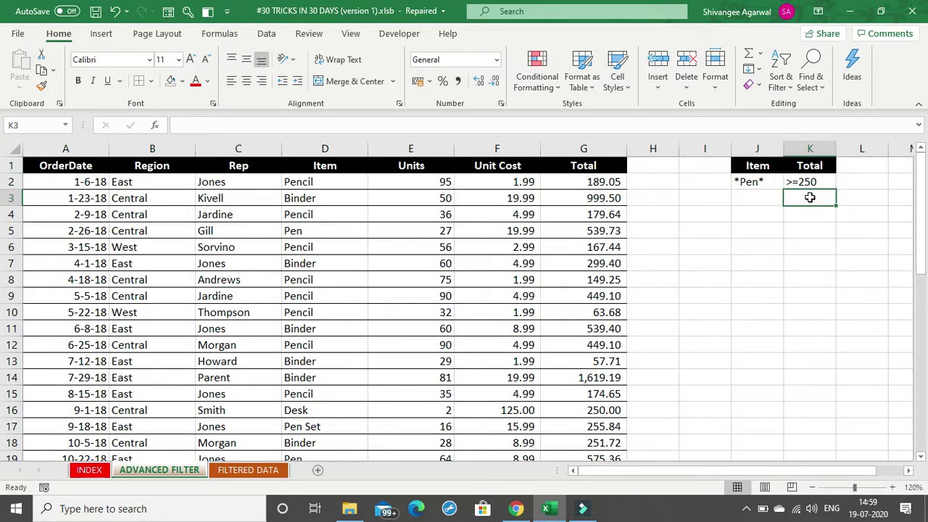
{"action": "left_click", "coordinate": [764, 167]}
{"action": "left_click", "coordinate": [795, 166]}
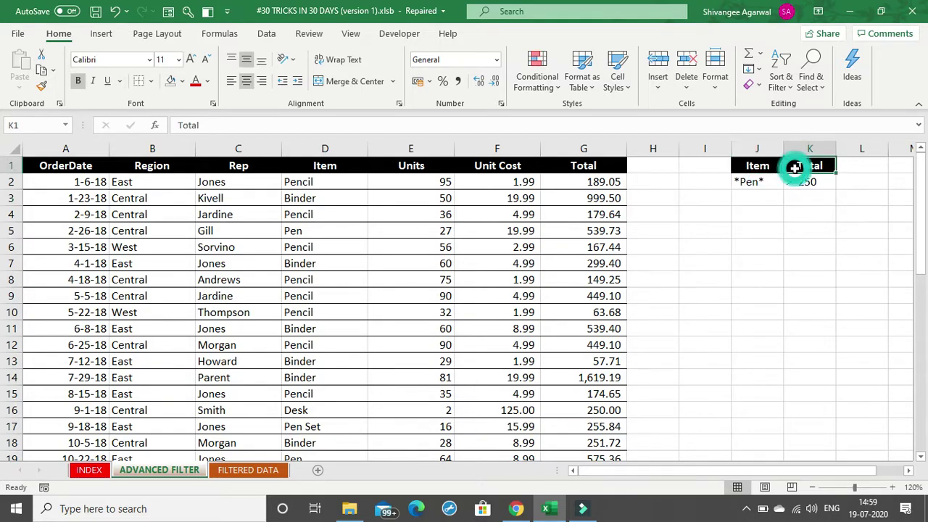
{"action": "left_click", "coordinate": [330, 166]}
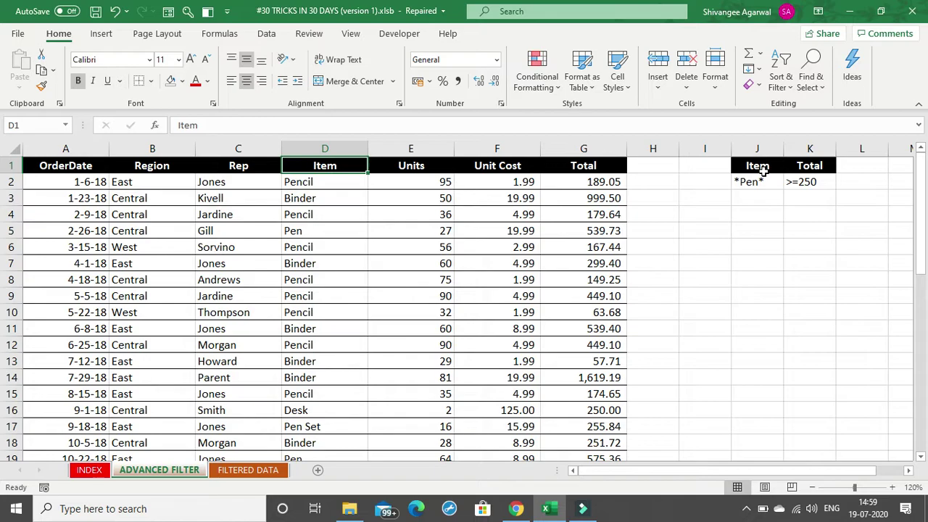
{"action": "left_click", "coordinate": [615, 166]}
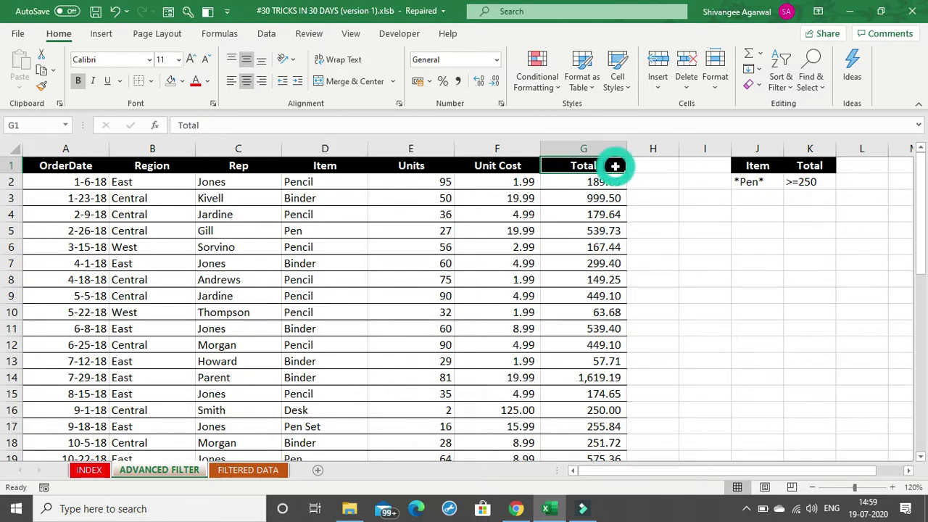
Review the *Pen* and >=250 criteria values beneath the headings
{"action": "left_click", "coordinate": [813, 167]}
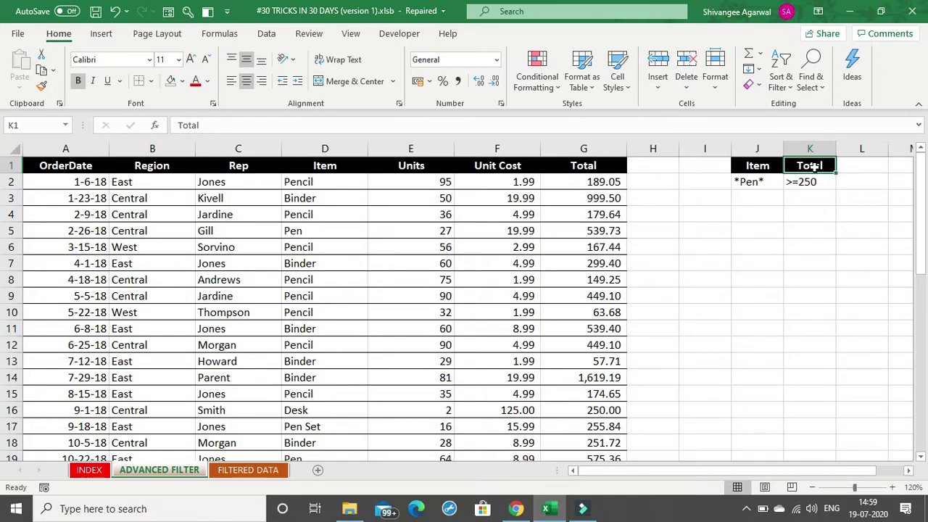
{"action": "left_click", "coordinate": [769, 182]}
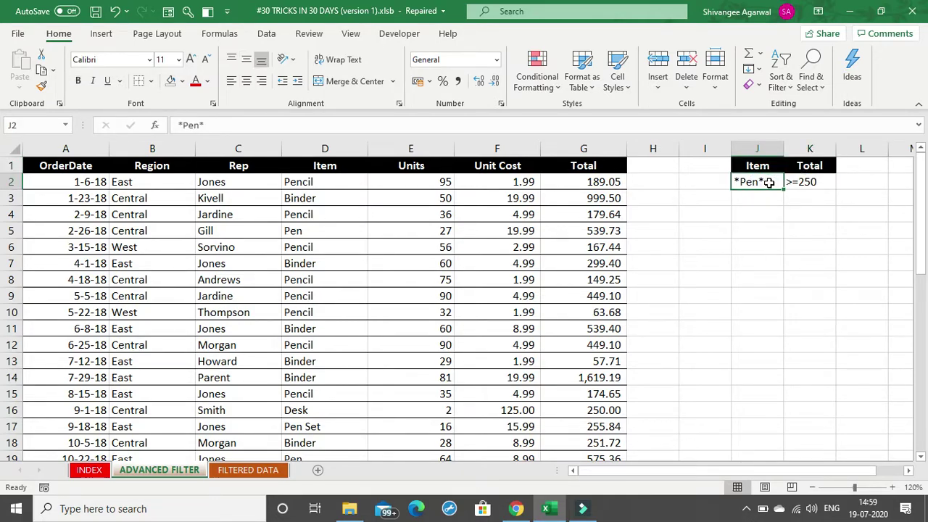
{"action": "left_click", "coordinate": [819, 181]}
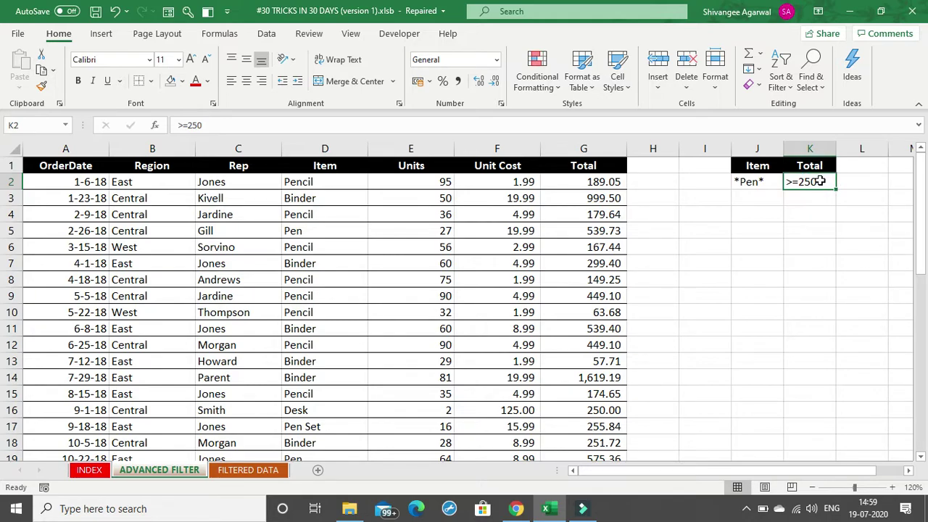
{"action": "left_click", "coordinate": [741, 176]}
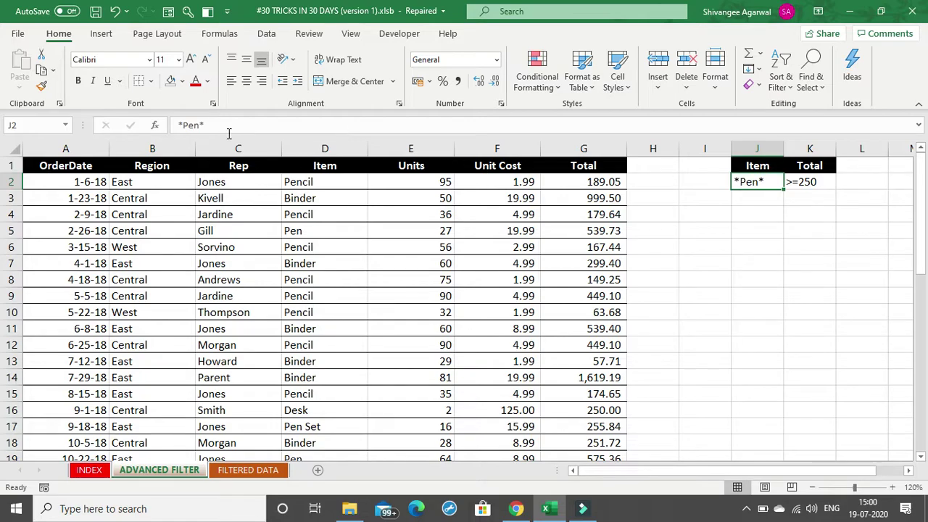
{"action": "left_click", "coordinate": [181, 124]}
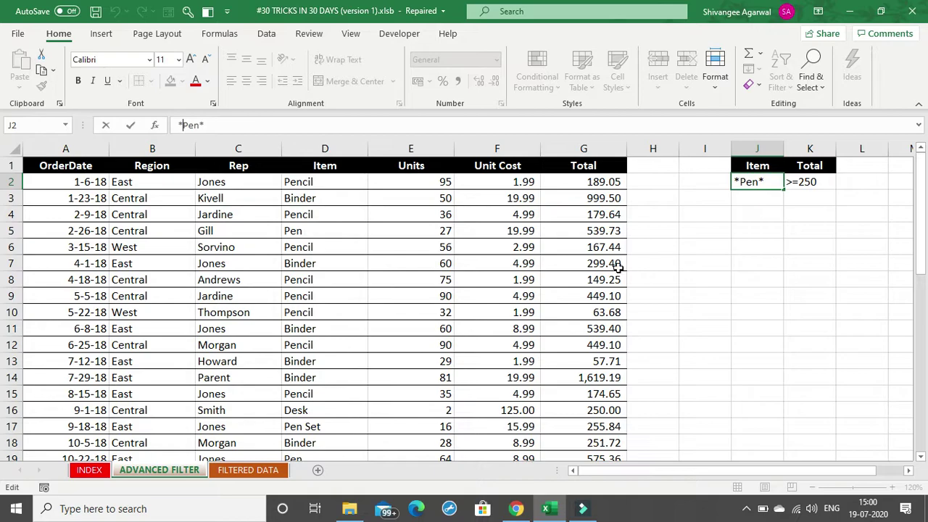
{"action": "left_click", "coordinate": [741, 249]}
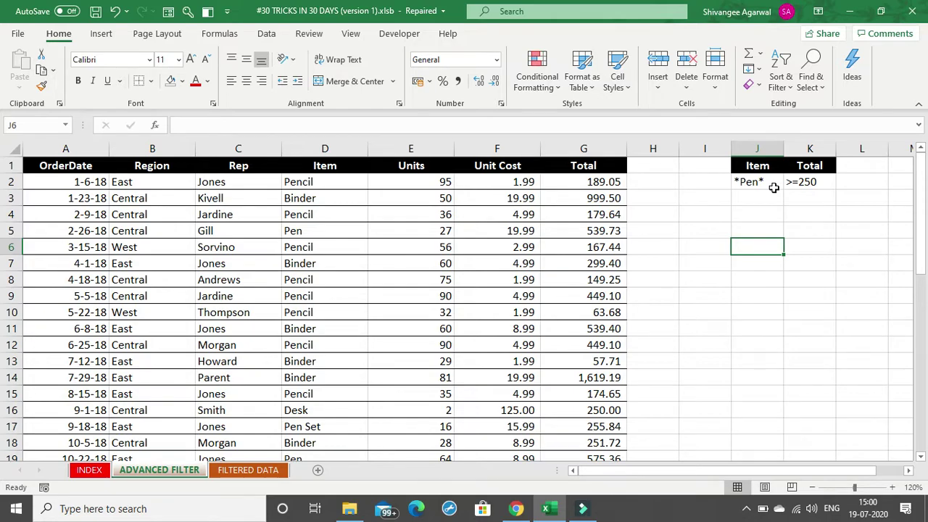
{"action": "left_click", "coordinate": [856, 168]}
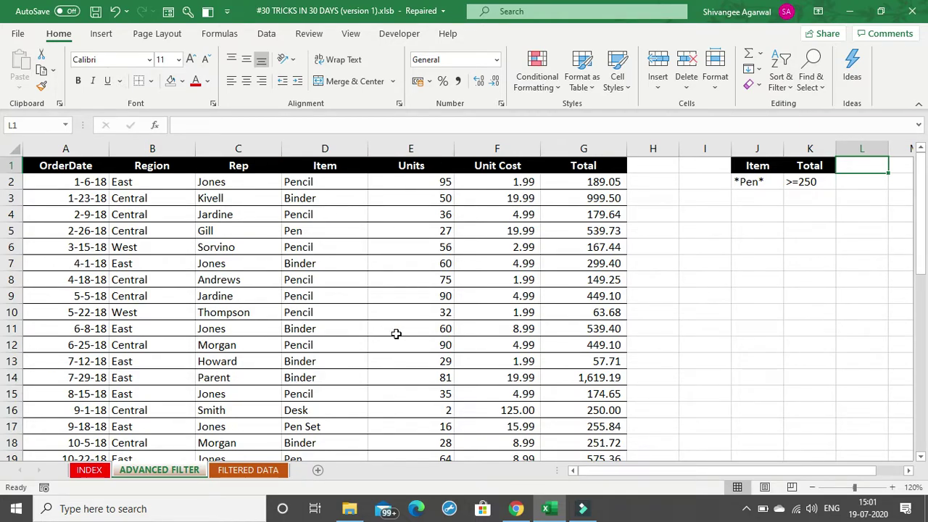
{"action": "left_click", "coordinate": [236, 473]}
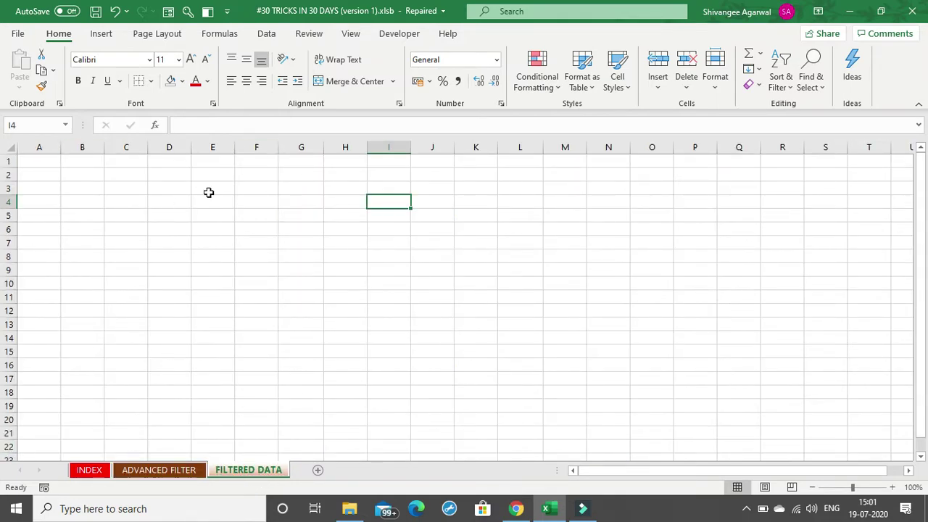
With A1 selected on FILTERED DATA, open the Advanced Filter dialog from the Data tab
{"action": "left_click", "coordinate": [147, 476]}
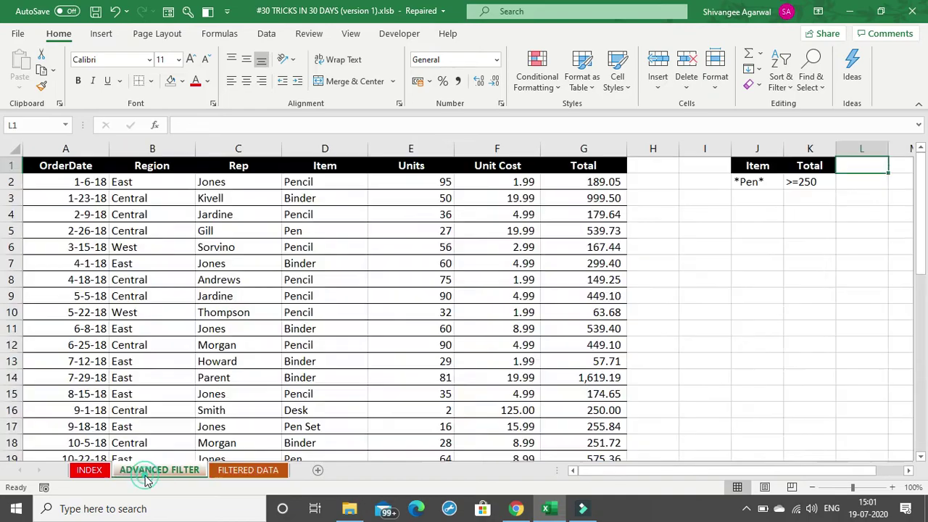
{"action": "left_click", "coordinate": [235, 477]}
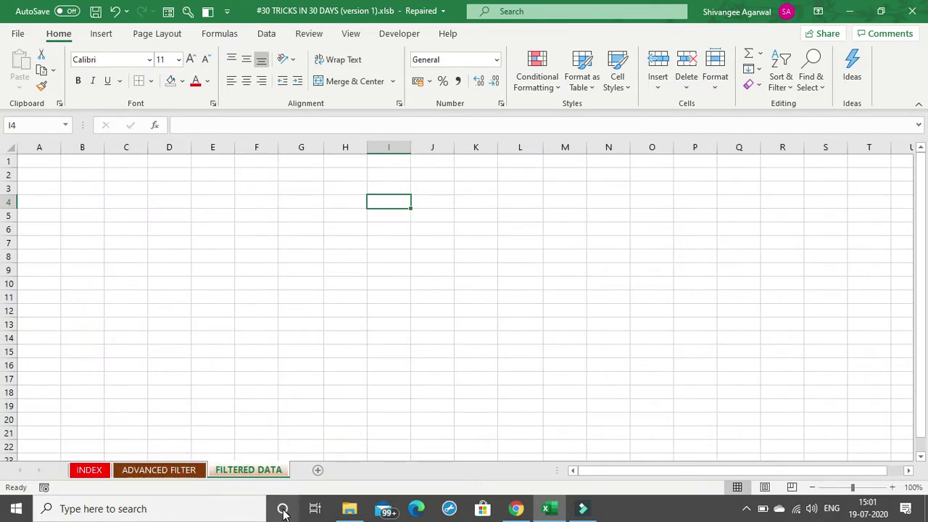
{"action": "left_click", "coordinate": [25, 162]}
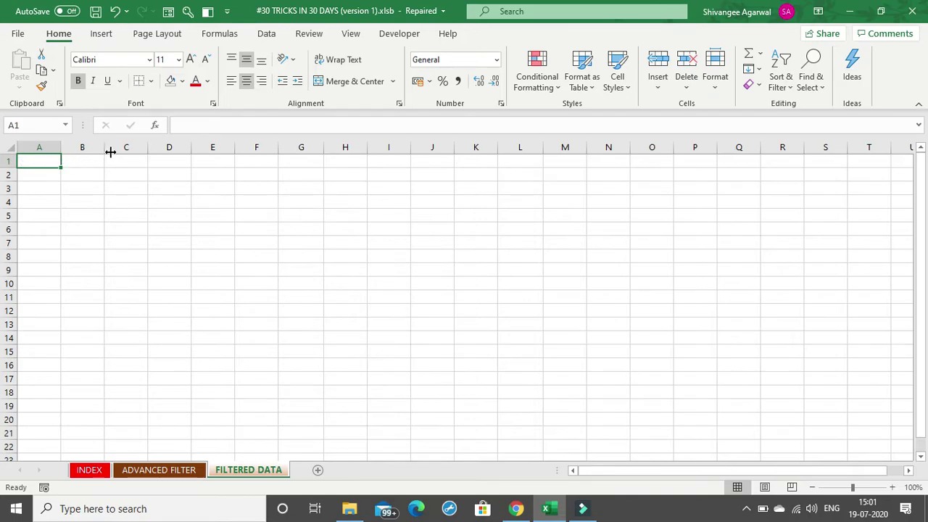
{"action": "left_click", "coordinate": [268, 35]}
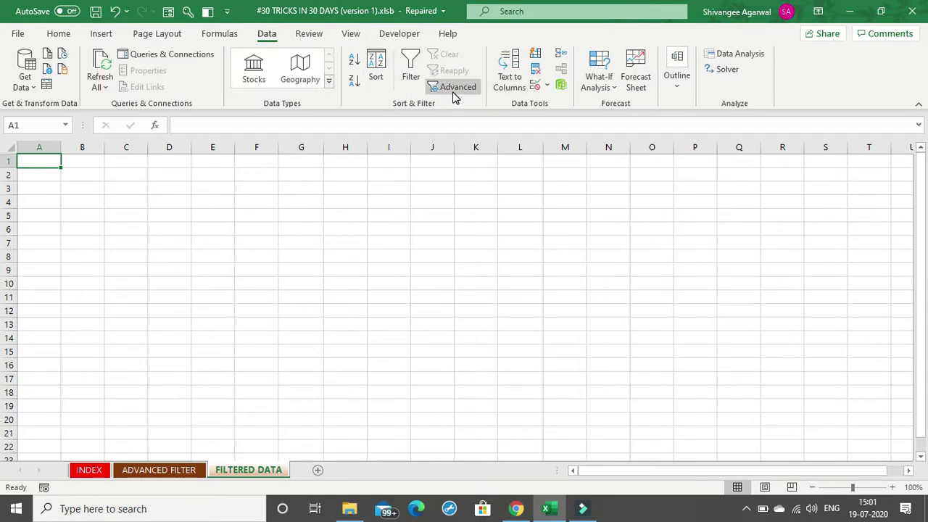
{"action": "left_click", "coordinate": [452, 87]}
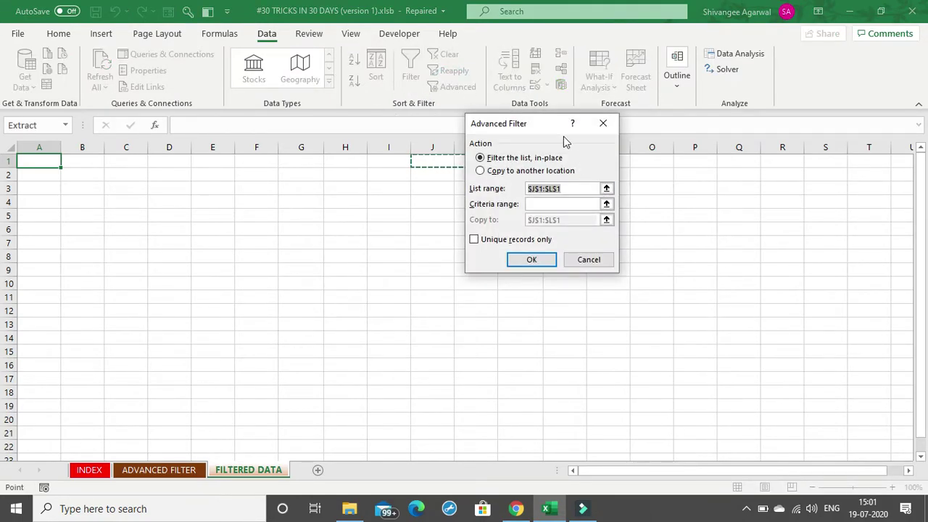
Choose Copy to another location and set the list range to ADVANCED FILTER A1:G44
{"action": "left_click_drag", "start_coordinate": [538, 124], "coordinate": [407, 141]}
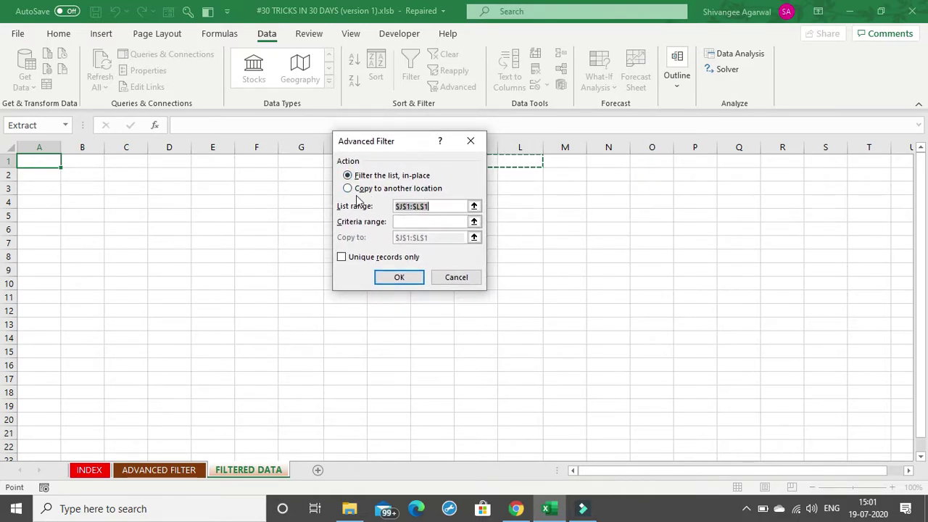
{"action": "left_click", "coordinate": [348, 189]}
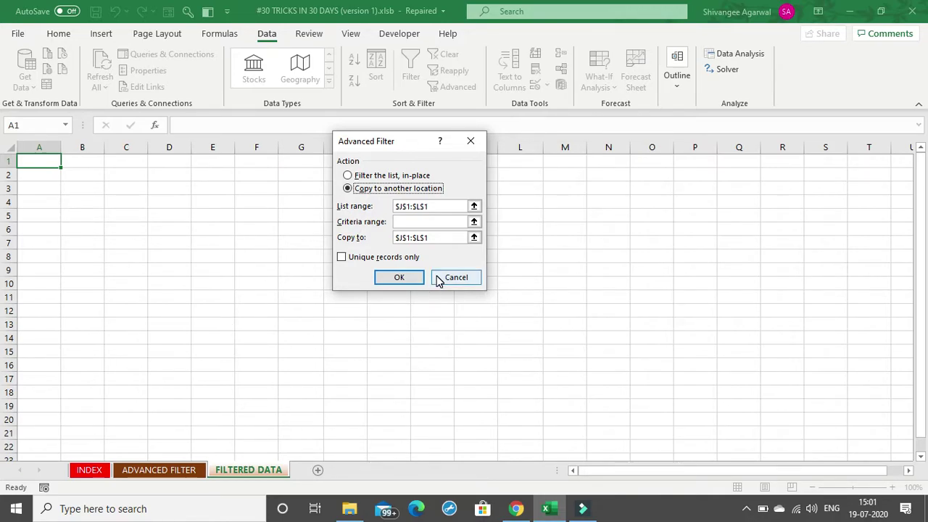
{"action": "left_click", "coordinate": [433, 207]}
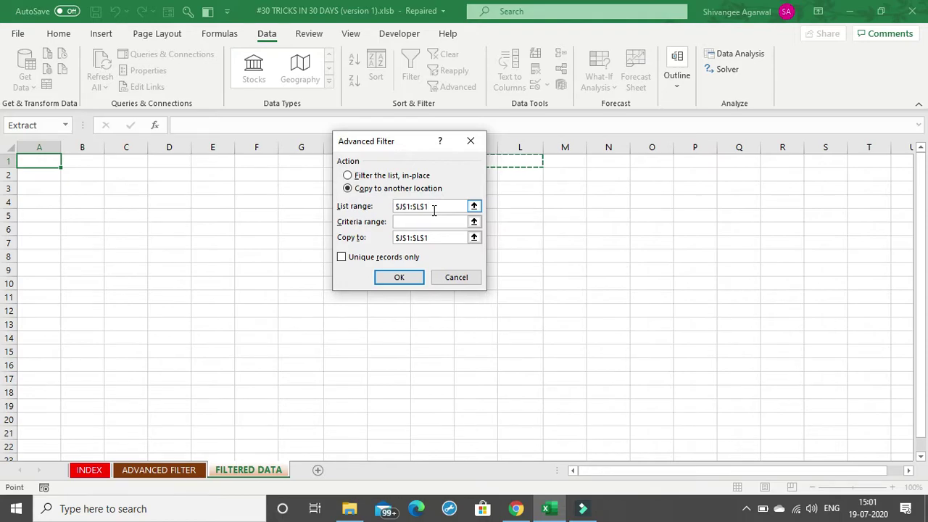
{"action": "key", "text": "ctrl+a"}
{"action": "key", "text": "BackSpace"}
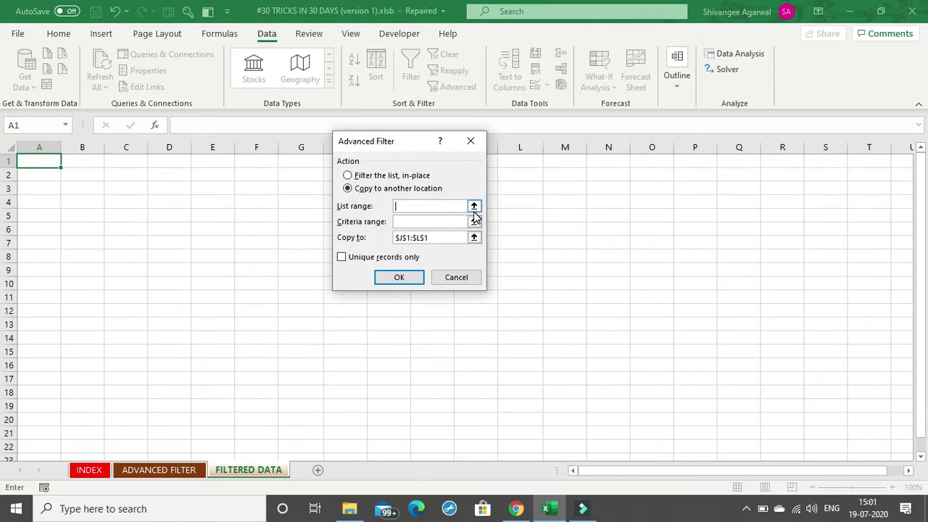
{"action": "left_click", "coordinate": [156, 472]}
{"action": "left_click_drag", "start_coordinate": [66, 166], "coordinate": [567, 272]}
{"action": "key", "text": "ctrl+shift+Down"}
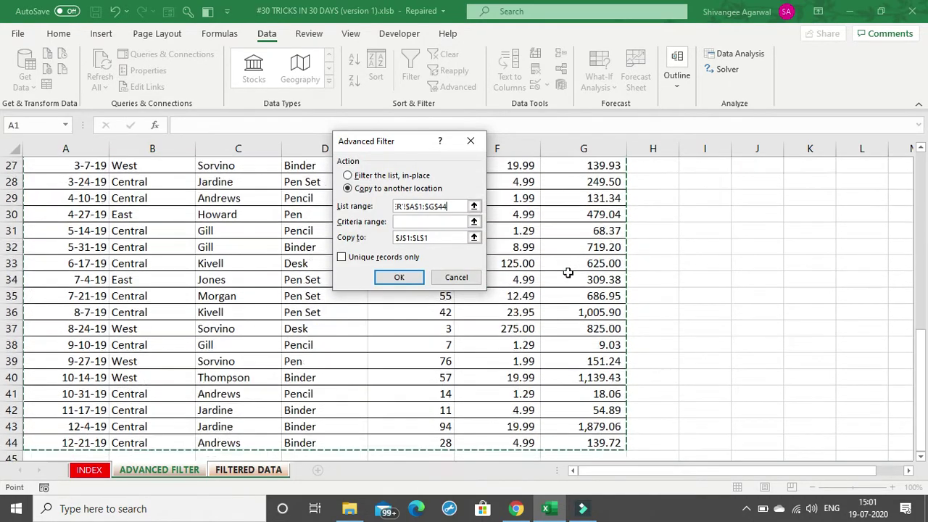
Set criteria J1:K2 and destination FILTERED DATA A1, then run the filter
{"action": "left_click", "coordinate": [424, 224]}
{"action": "left_click", "coordinate": [161, 470]}
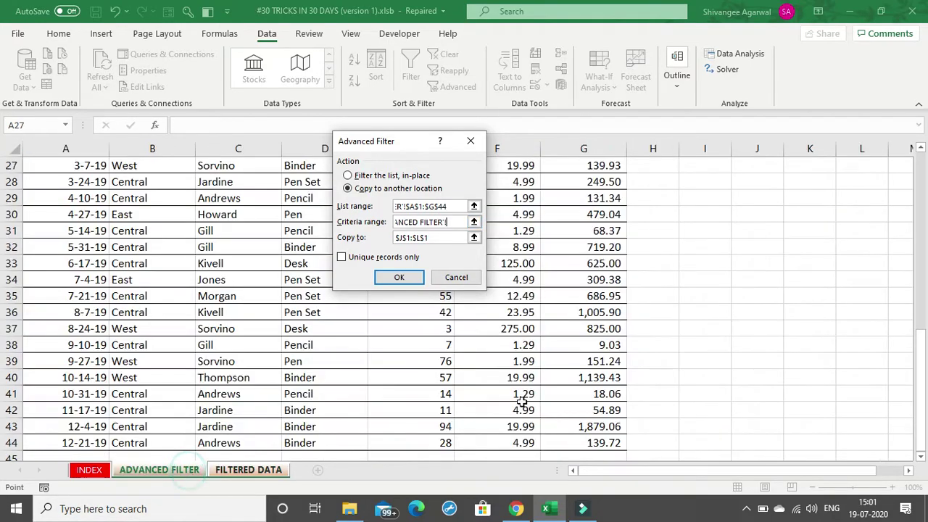
{"action": "scroll", "coordinate": [924, 338], "scroll_direction": "up", "scroll_amount": 9}
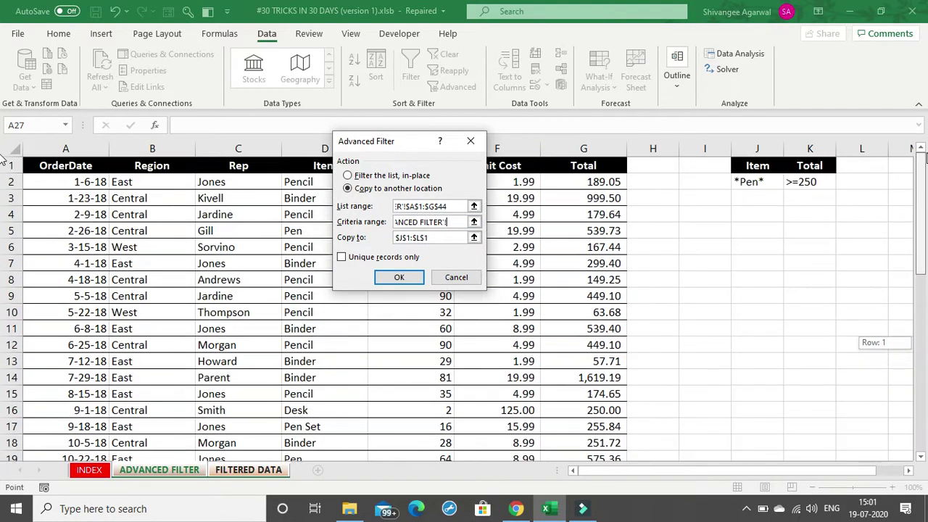
{"action": "left_click_drag", "start_coordinate": [754, 165], "coordinate": [830, 182]}
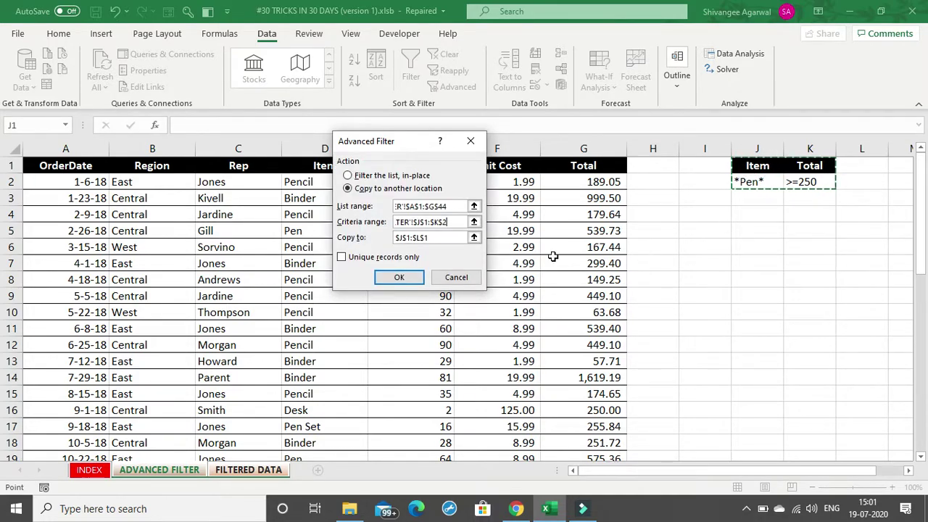
{"action": "left_click_drag", "start_coordinate": [468, 237], "coordinate": [404, 239]}
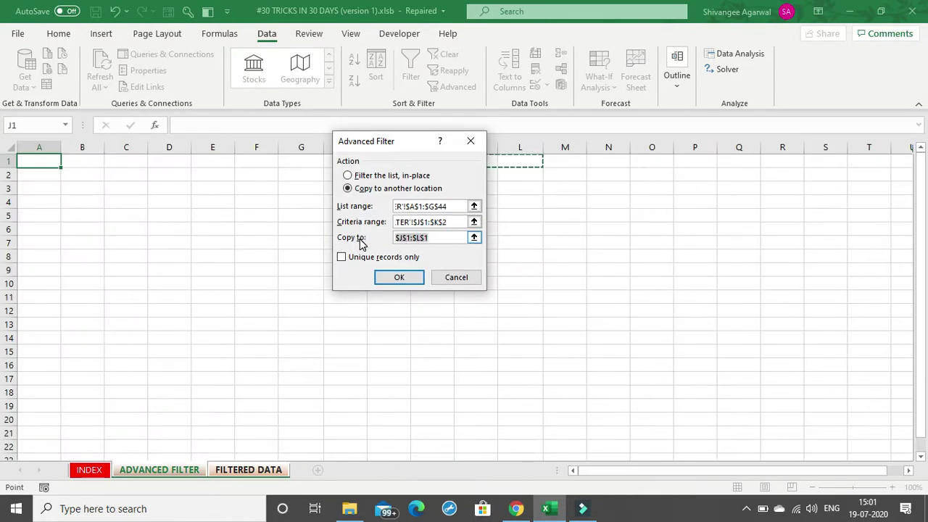
{"action": "key", "text": "BackSpace"}
{"action": "key", "text": "BackSpace"}
{"action": "key", "text": "BackSpace"}
{"action": "left_click", "coordinate": [44, 160]}
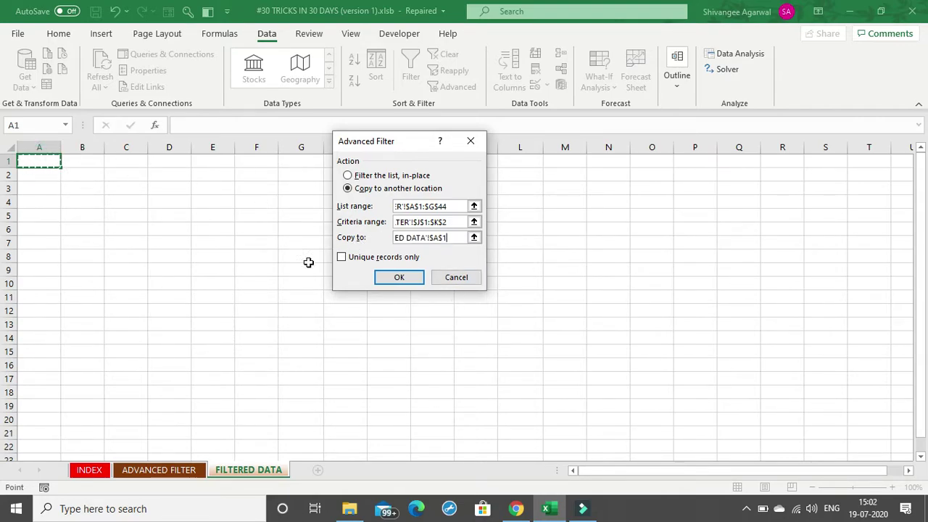
{"action": "left_click", "coordinate": [397, 280]}
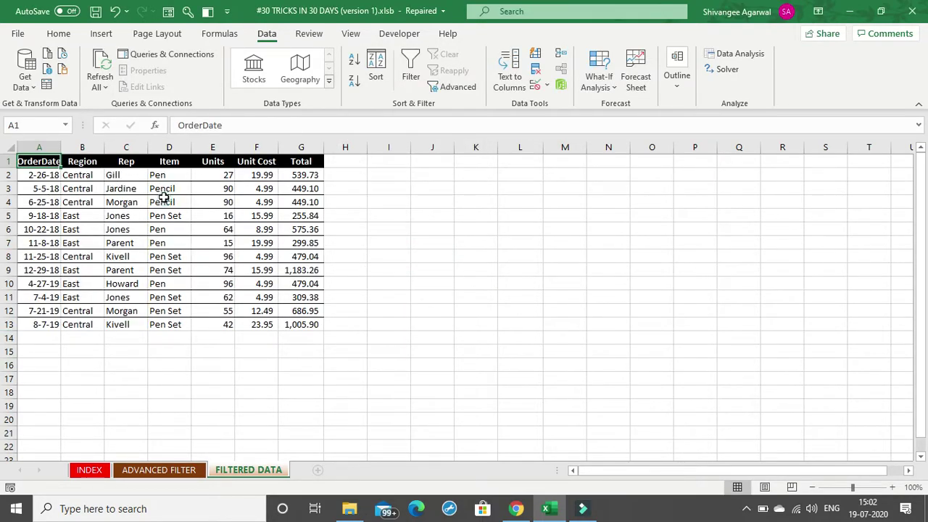
{"action": "left_click", "coordinate": [162, 203]}
{"action": "left_click_drag", "start_coordinate": [39, 148], "coordinate": [317, 147]}
{"action": "left_click", "coordinate": [293, 243]}
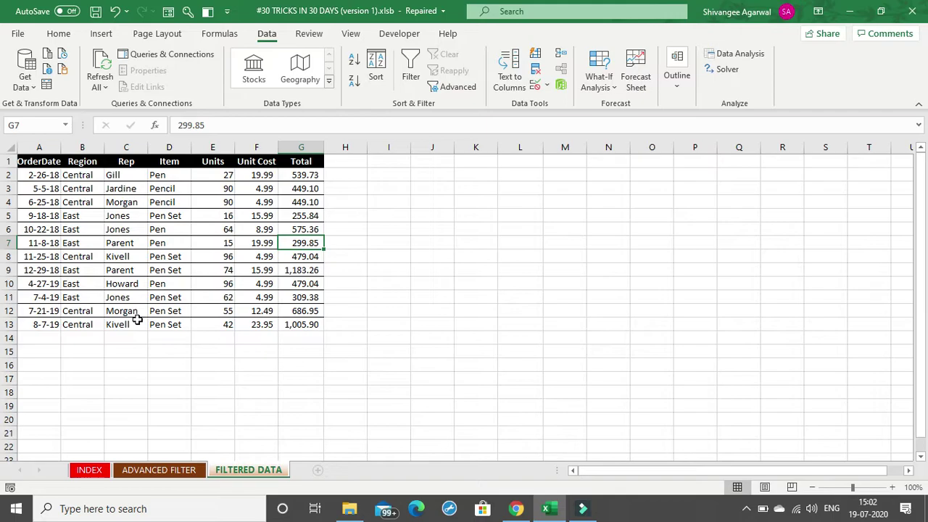
{"action": "left_click", "coordinate": [158, 471]}
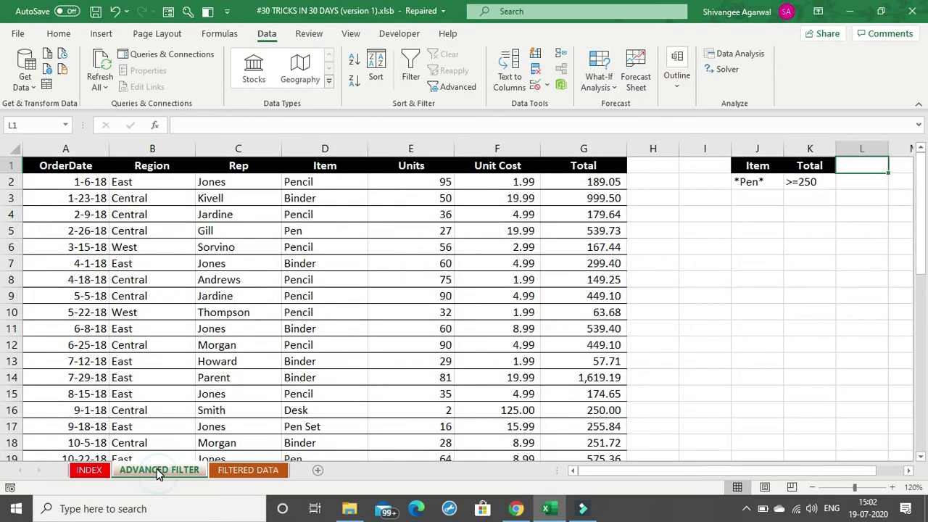
{"action": "left_click", "coordinate": [158, 151]}
{"action": "left_click", "coordinate": [266, 148]}
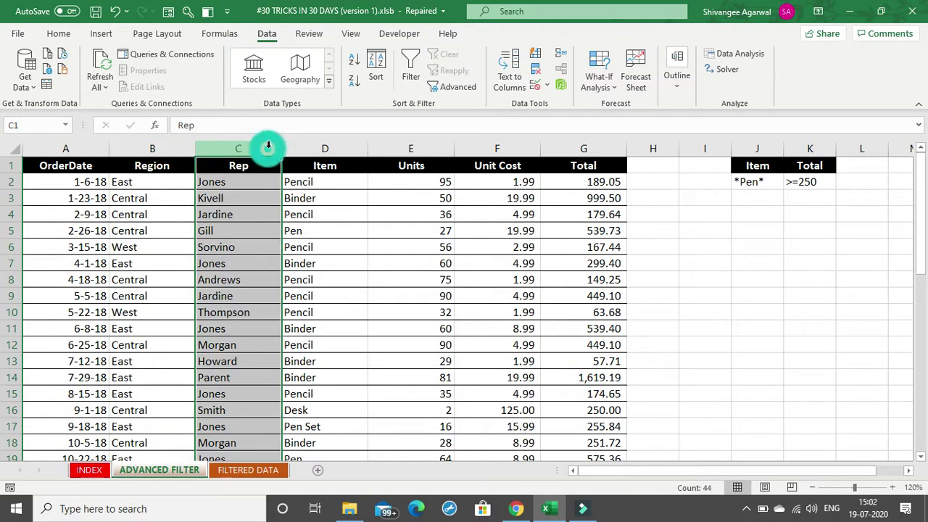
{"action": "left_click", "coordinate": [424, 150]}
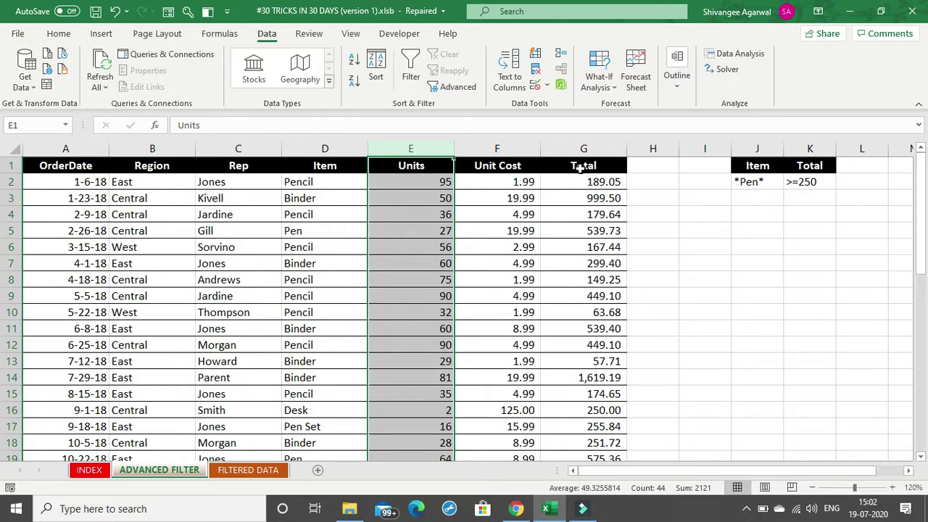
{"action": "left_click", "coordinate": [544, 210]}
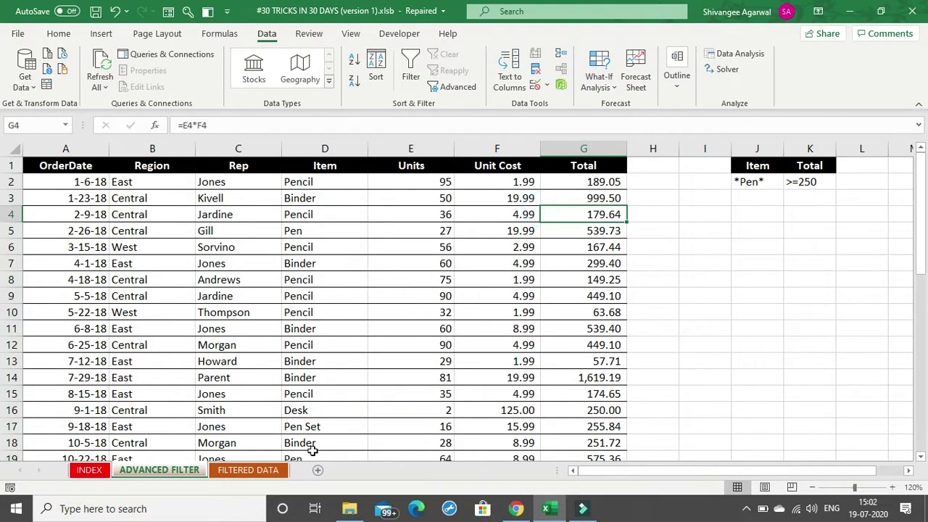
{"action": "left_click", "coordinate": [247, 471]}
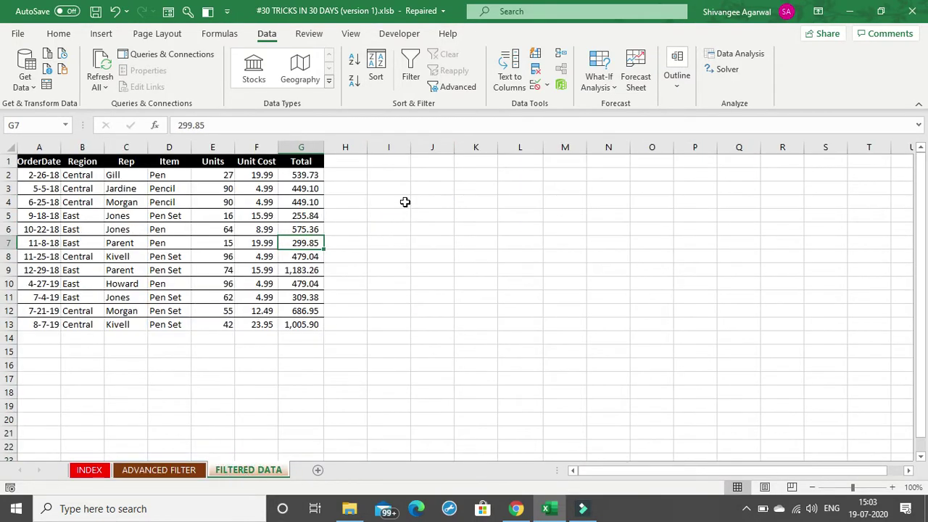
Copy the Region, Rep and Units headings into J1:L1 of FILTERED DATA
{"action": "left_click", "coordinate": [419, 164]}
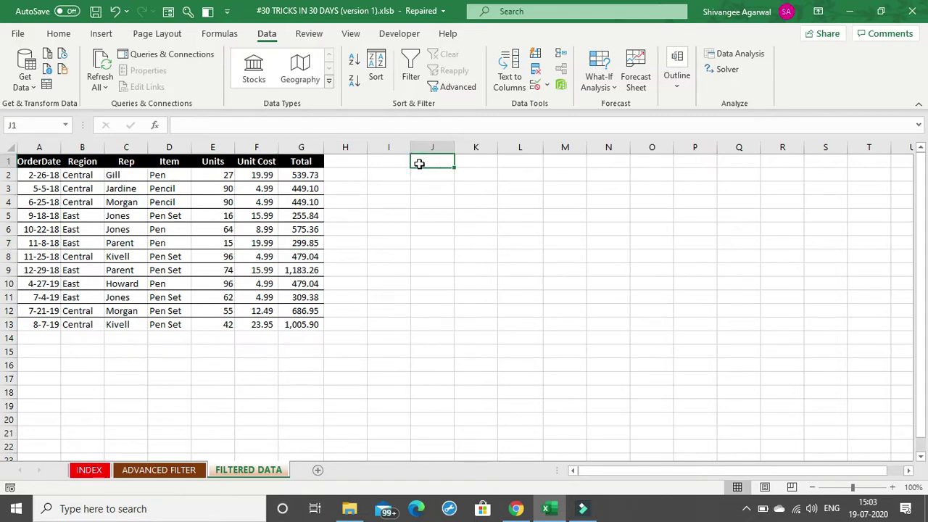
{"action": "left_click", "coordinate": [85, 160]}
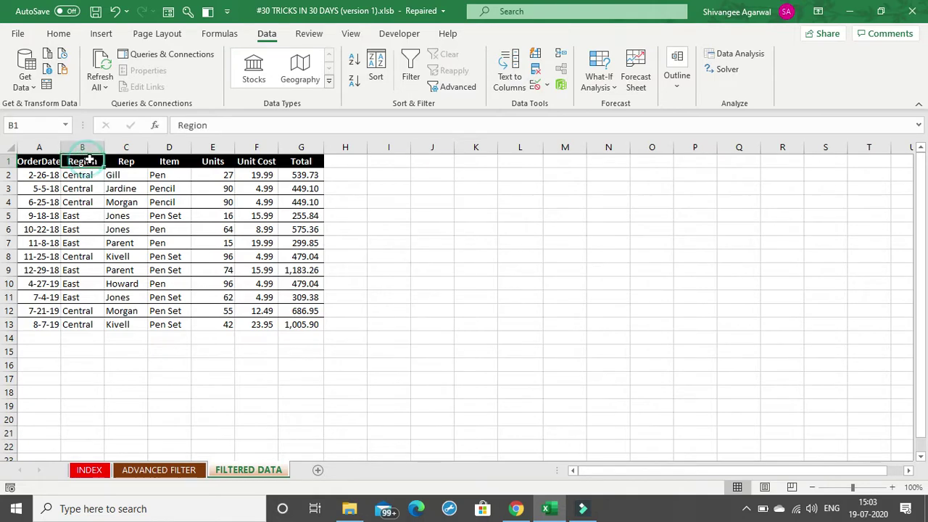
{"action": "left_click", "coordinate": [129, 161], "text": "ctrl"}
{"action": "left_click", "coordinate": [225, 162], "text": "ctrl"}
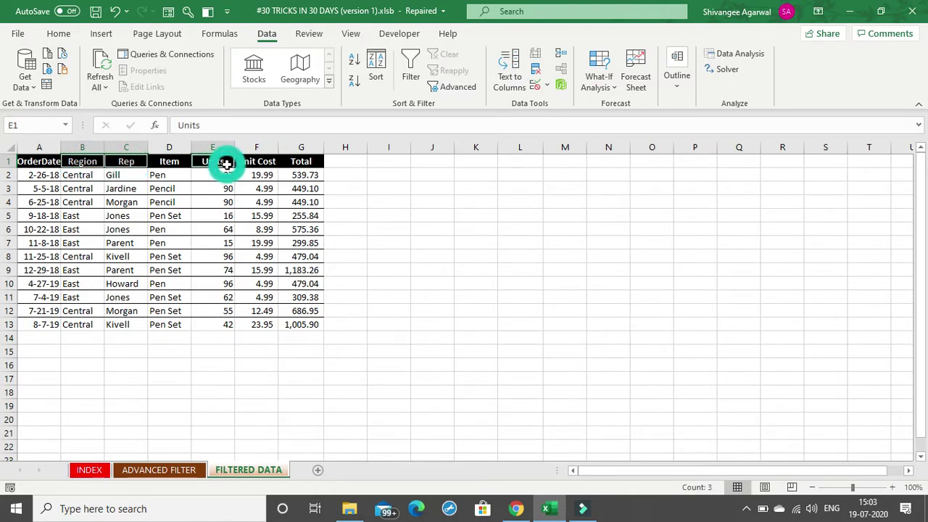
{"action": "key", "text": "ctrl+c"}
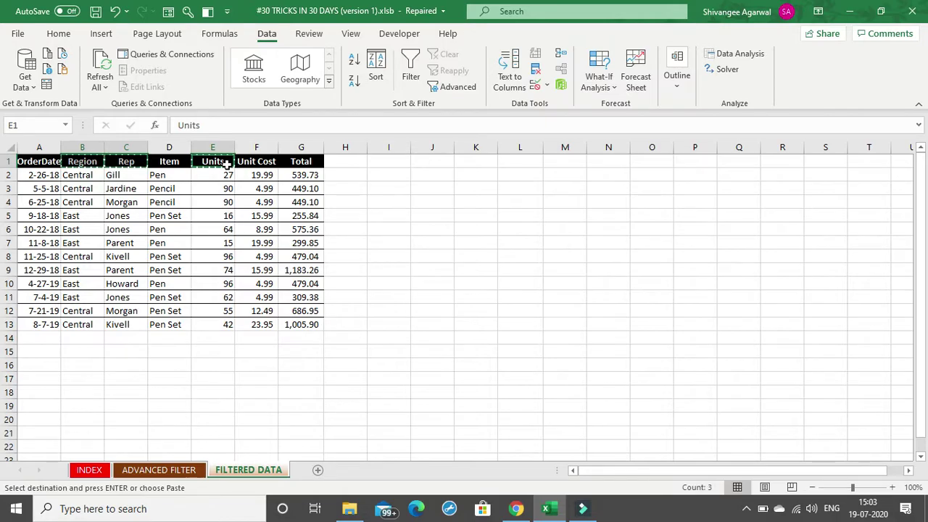
{"action": "left_click", "coordinate": [420, 162]}
{"action": "key", "text": "ctrl+v"}
{"action": "left_click", "coordinate": [464, 200]}
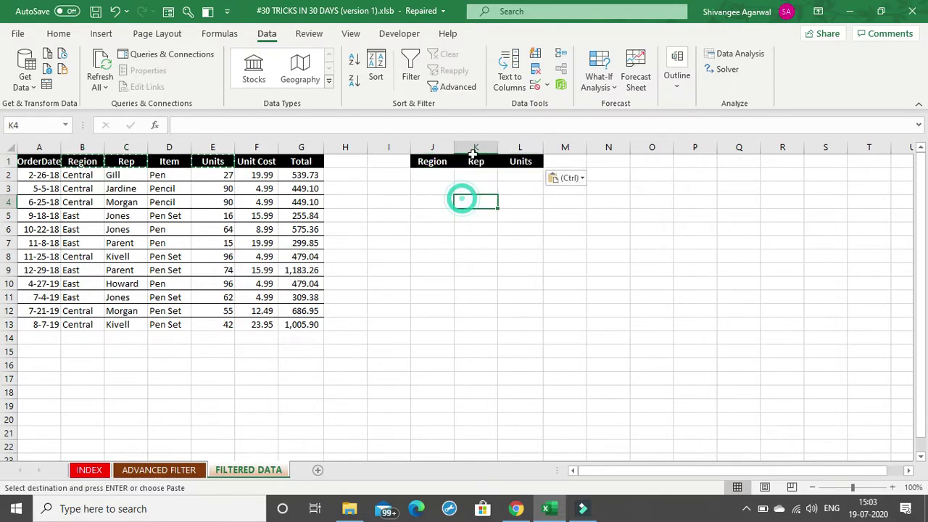
{"action": "key", "text": "Escape"}
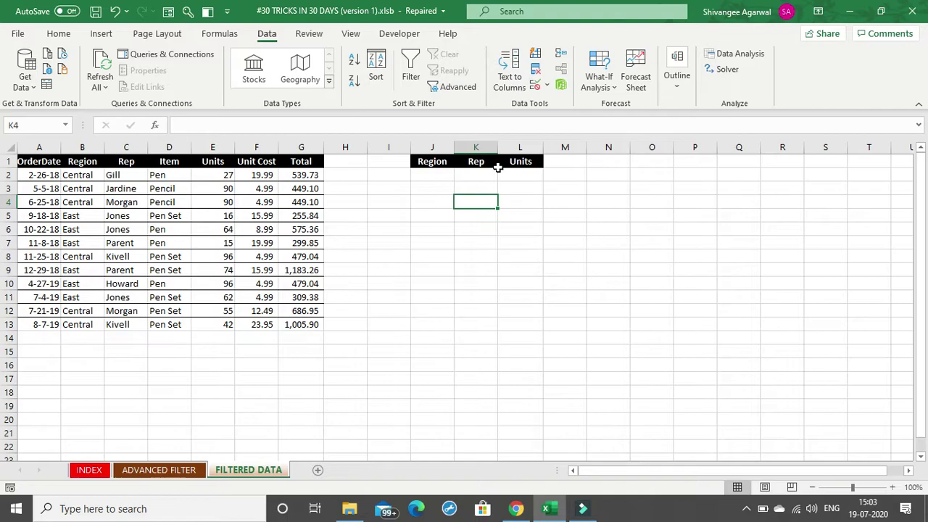
{"action": "left_click", "coordinate": [426, 161]}
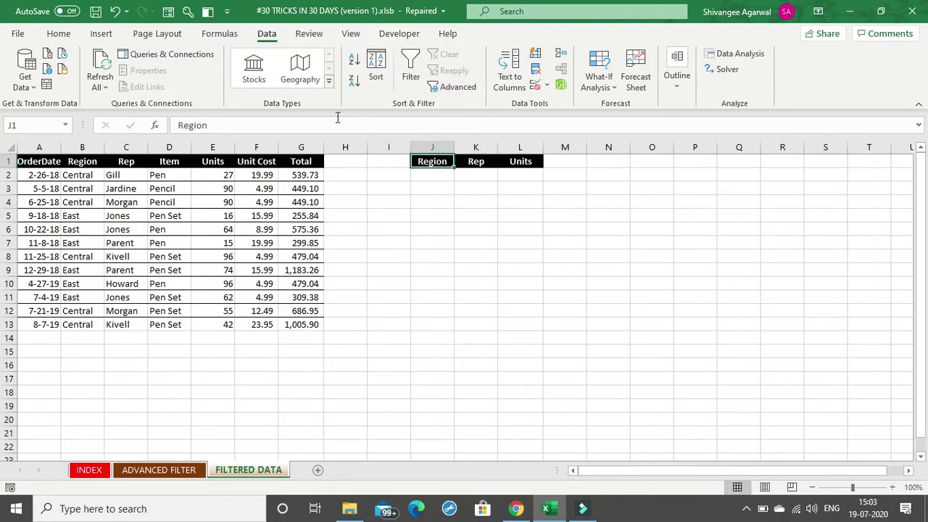
Open Advanced Filter and set the list range to 'ADVANCED FILTER'!$A$1:$G$44
{"action": "left_click", "coordinate": [445, 89]}
{"action": "left_click_drag", "start_coordinate": [382, 145], "coordinate": [376, 121]}
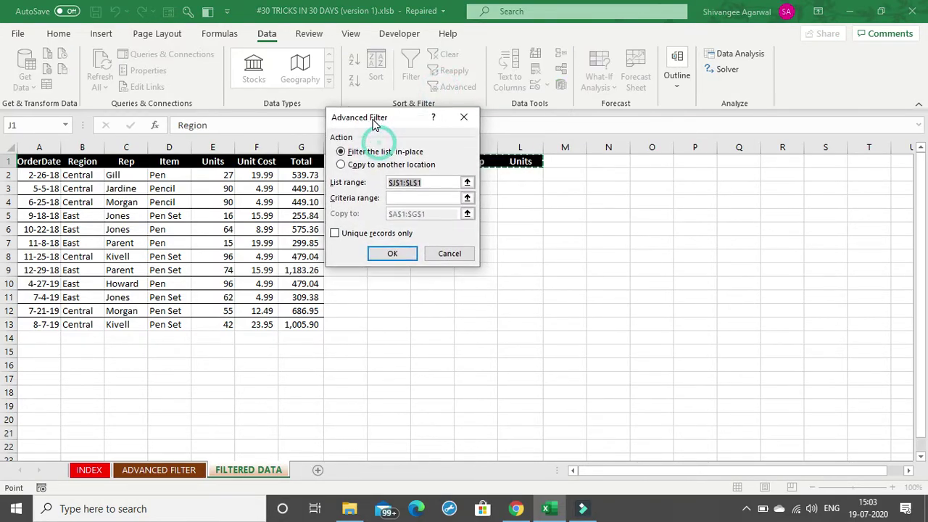
{"action": "key", "text": "BackSpace"}
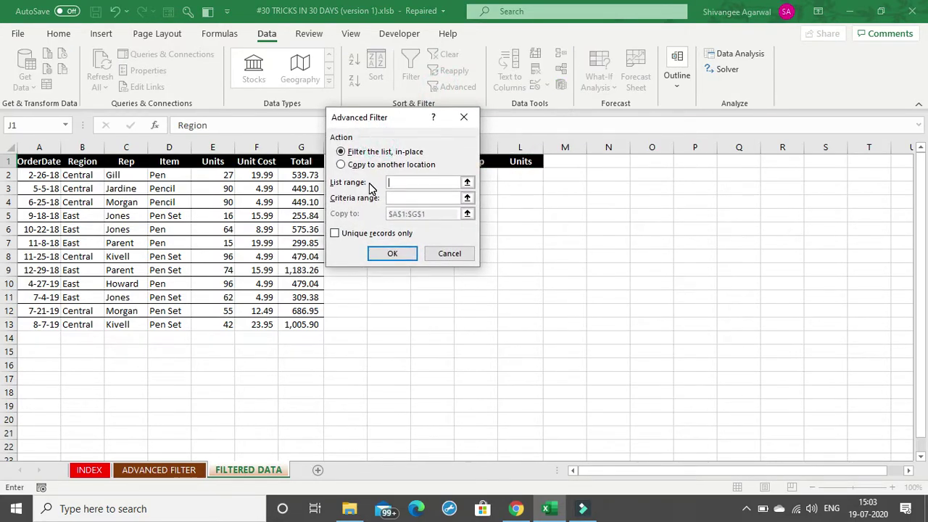
{"action": "left_click", "coordinate": [161, 470]}
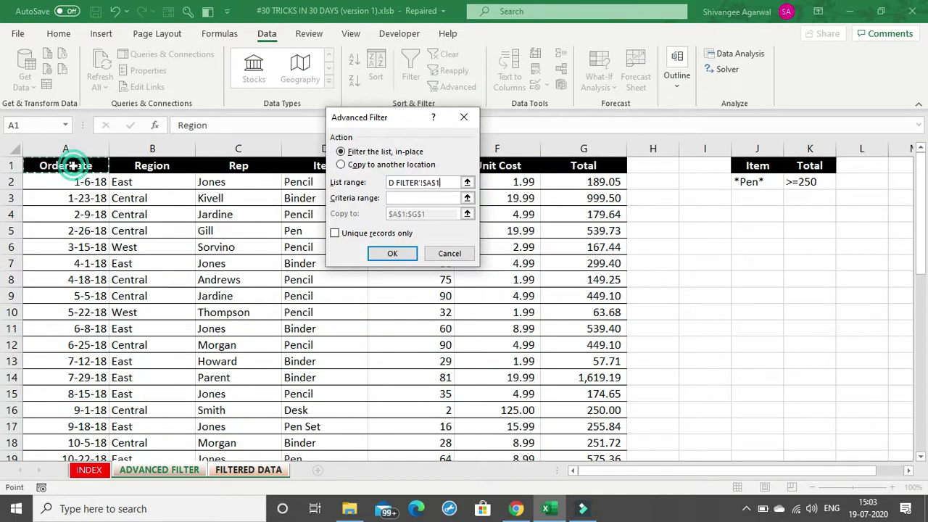
{"action": "left_click_drag", "start_coordinate": [74, 165], "coordinate": [562, 378]}
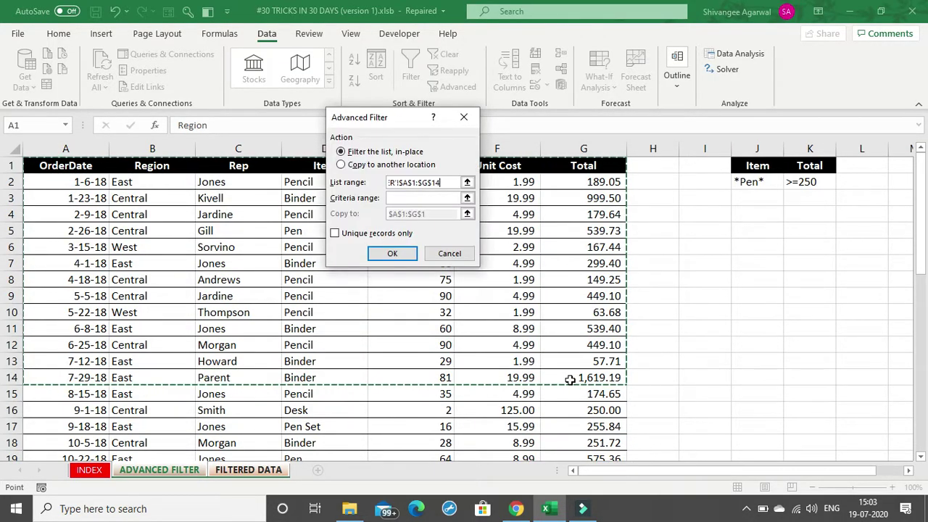
{"action": "key", "text": "ctrl+shift+Down"}
Set the criteria range to $J$1:$K$2 and choose Copy to another location
{"action": "left_click", "coordinate": [427, 198]}
{"action": "key", "text": "ctrl+Page_Down"}
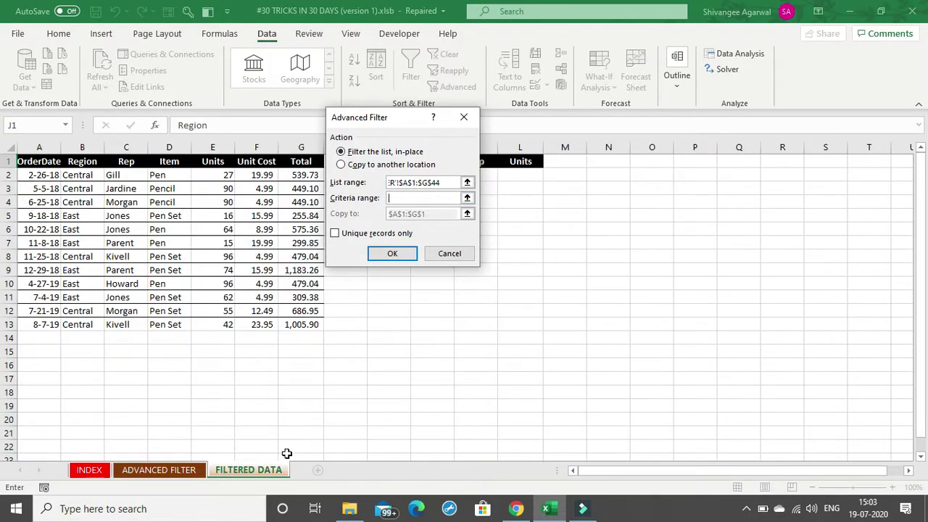
{"action": "left_click", "coordinate": [166, 470]}
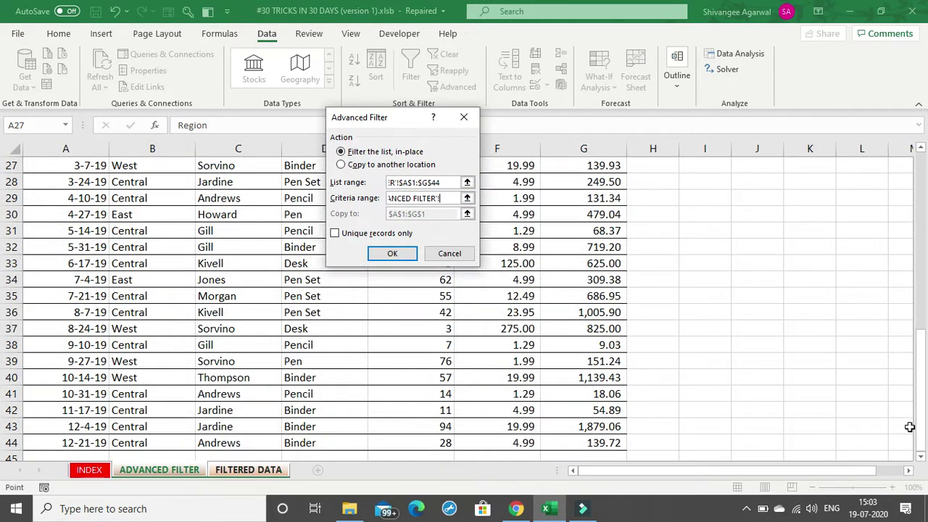
{"action": "left_click_drag", "start_coordinate": [917, 432], "coordinate": [919, 203]}
{"action": "left_click_drag", "start_coordinate": [756, 165], "coordinate": [810, 184]}
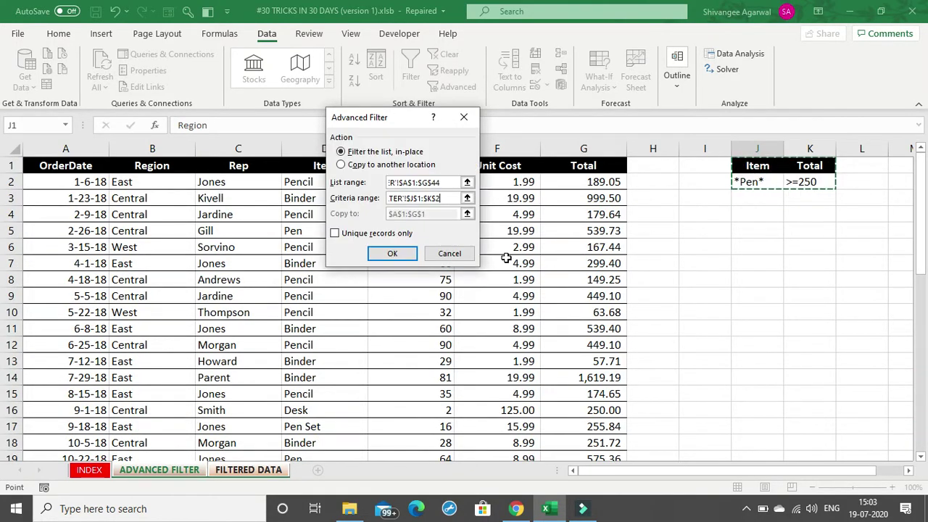
{"action": "left_click", "coordinate": [343, 164]}
{"action": "left_click_drag", "start_coordinate": [384, 118], "coordinate": [657, 106]}
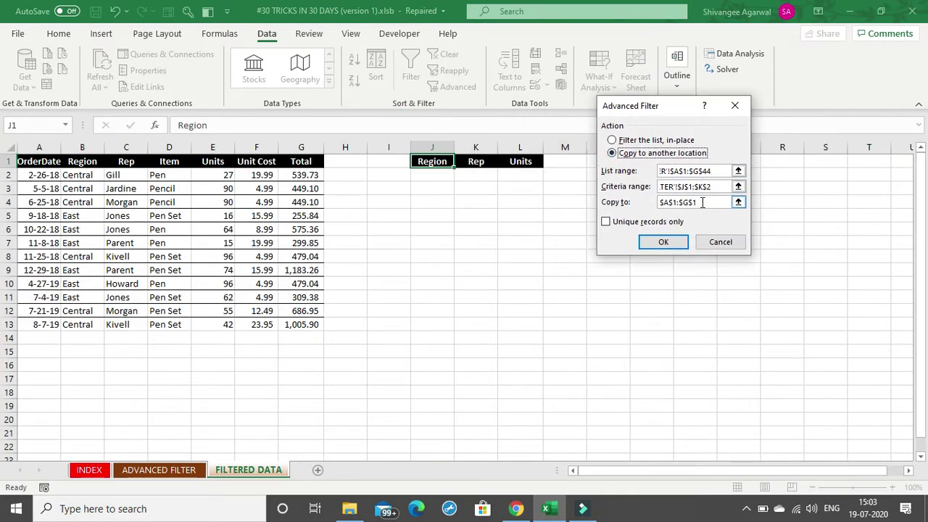
Set Copy to 'FILTERED DATA'!$J$1:$L$1 and run the filter, filling J2:L13
{"action": "left_click_drag", "start_coordinate": [703, 202], "coordinate": [631, 202]}
{"action": "key", "text": "BackSpace"}
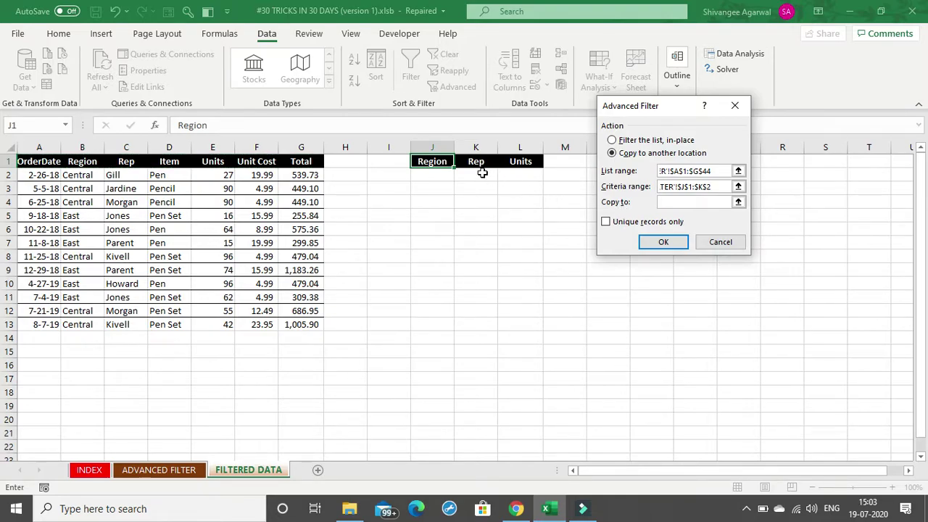
{"action": "left_click_drag", "start_coordinate": [438, 160], "coordinate": [505, 155]}
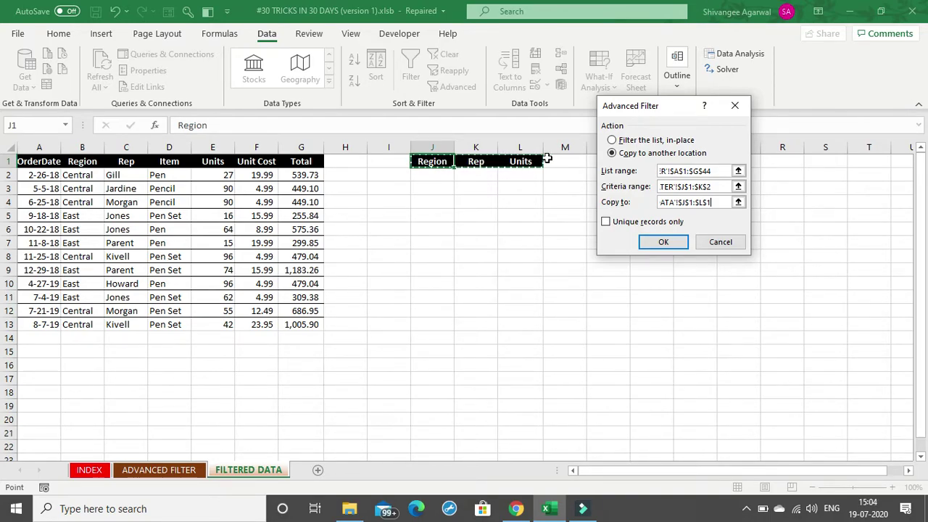
{"action": "left_click", "coordinate": [666, 242]}
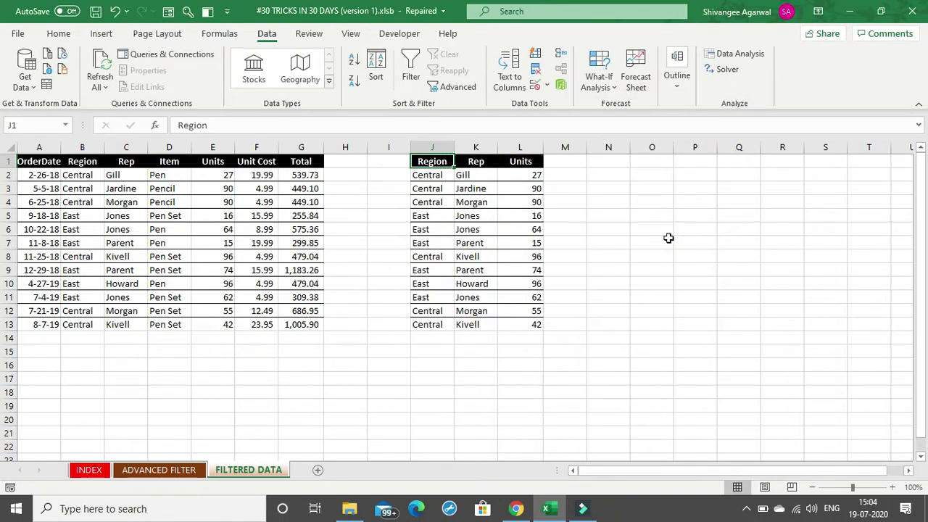
Zoom to 130% and AutoFit column G so totals like 1,183.26 show fully
{"action": "left_click", "coordinate": [891, 488]}
{"action": "left_click", "coordinate": [891, 488]}
{"action": "left_click", "coordinate": [892, 487]}
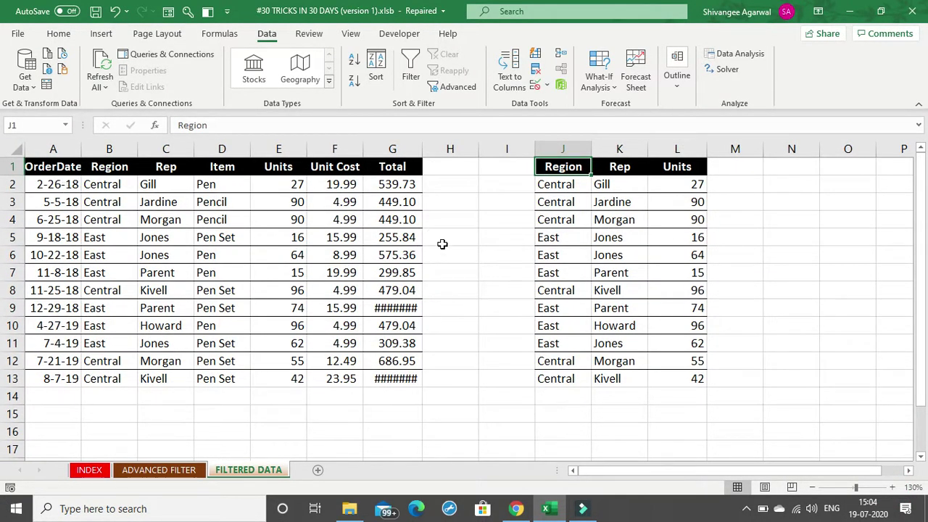
{"action": "double_click", "coordinate": [423, 149]}
Compare the extracted Region, Rep and Units values with the source, checking D7's Pen and 299.85 total
{"action": "left_click_drag", "start_coordinate": [557, 186], "coordinate": [567, 371]}
{"action": "left_click_drag", "start_coordinate": [98, 185], "coordinate": [151, 375]}
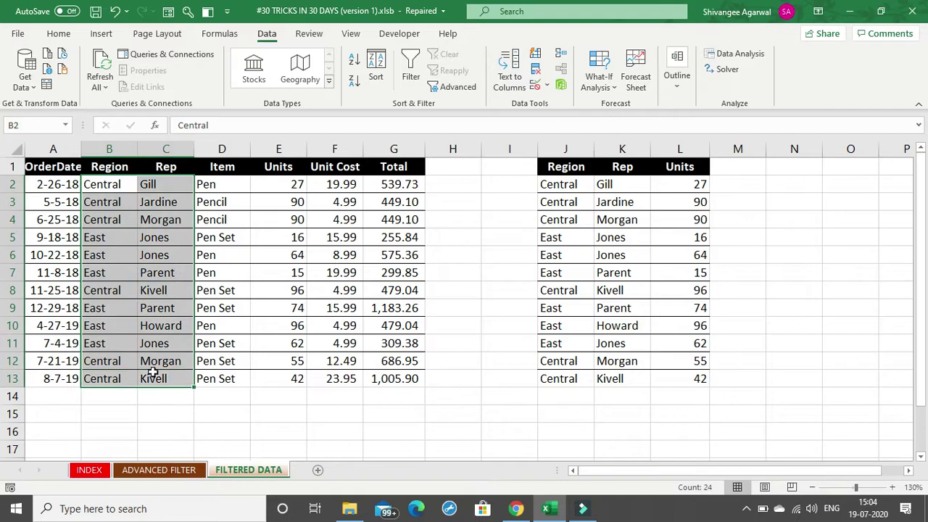
{"action": "left_click_drag", "start_coordinate": [574, 151], "coordinate": [628, 239]}
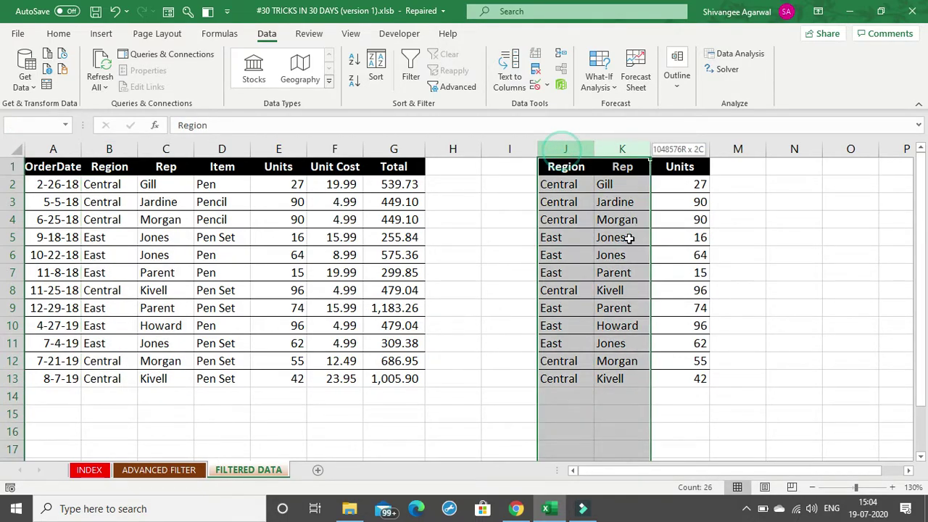
{"action": "left_click_drag", "start_coordinate": [680, 178], "coordinate": [685, 388]}
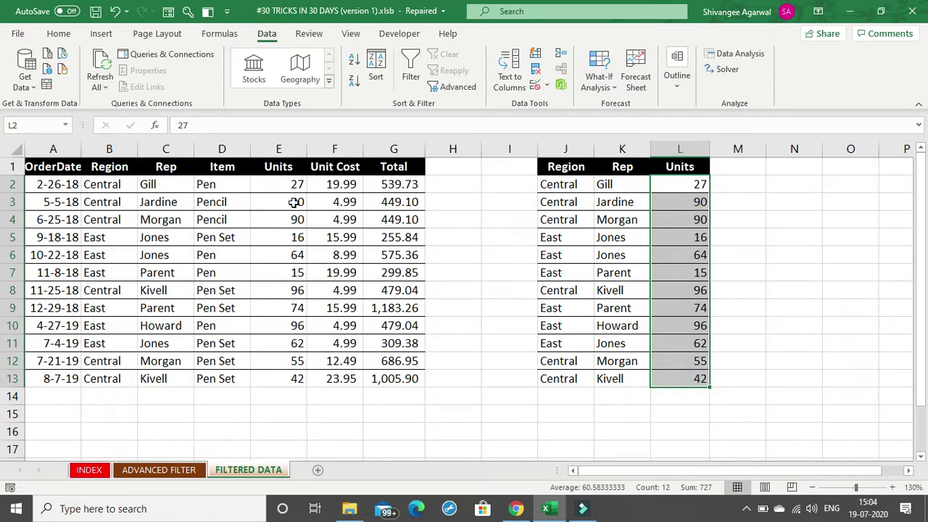
{"action": "left_click_drag", "start_coordinate": [292, 185], "coordinate": [300, 344]}
{"action": "left_click", "coordinate": [211, 269]}
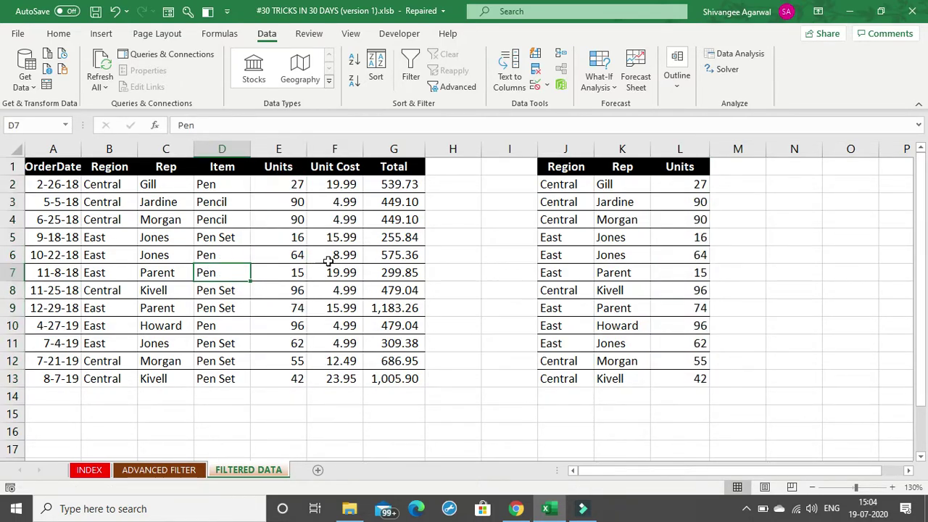
{"action": "left_click", "coordinate": [404, 274]}
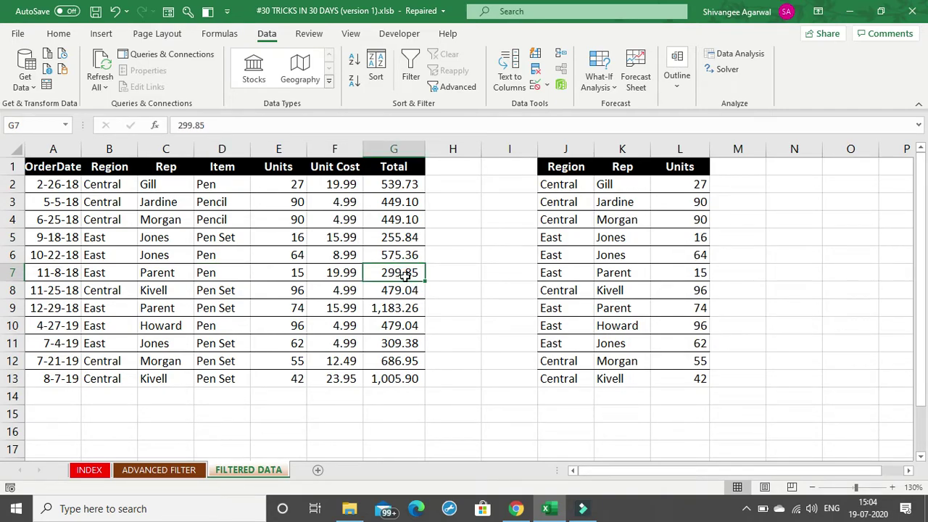